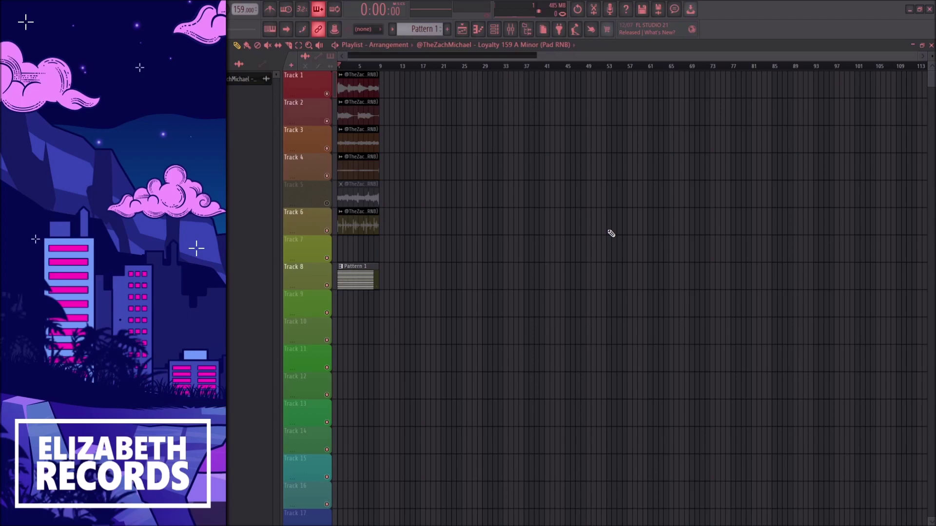
Unmute Track 5 in the playlist and play the melody arrangement.
scroll(485, 169, "up", 5)
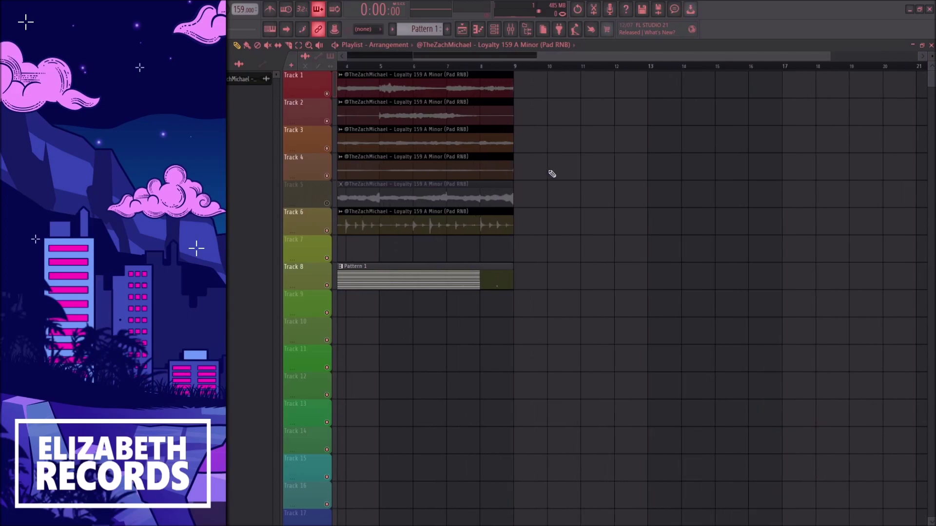
left_click_drag(587, 60, 228, 55)
scroll(664, 160, "down", 2)
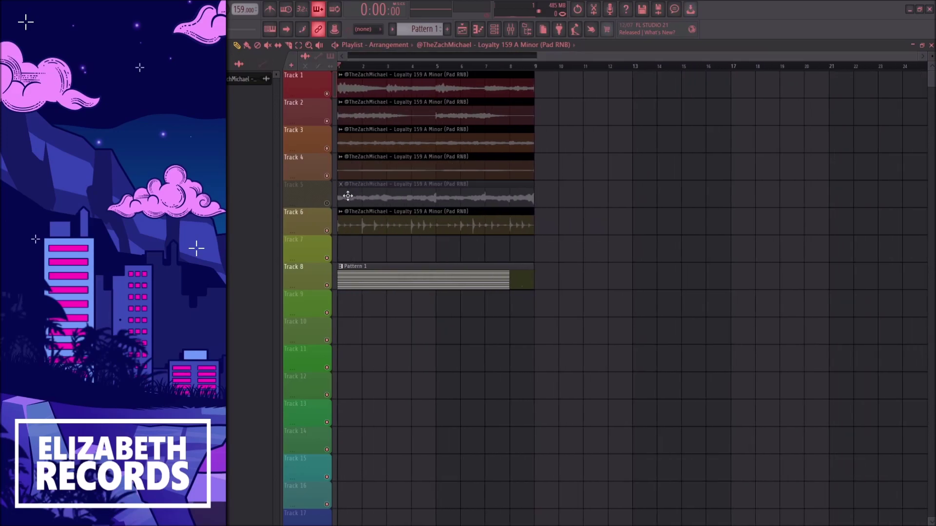
left_click(328, 203)
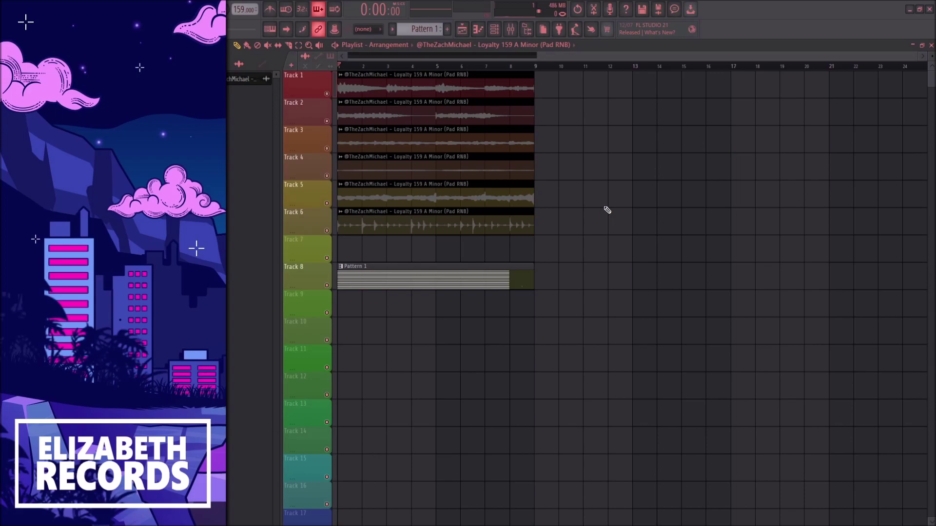
key("space")
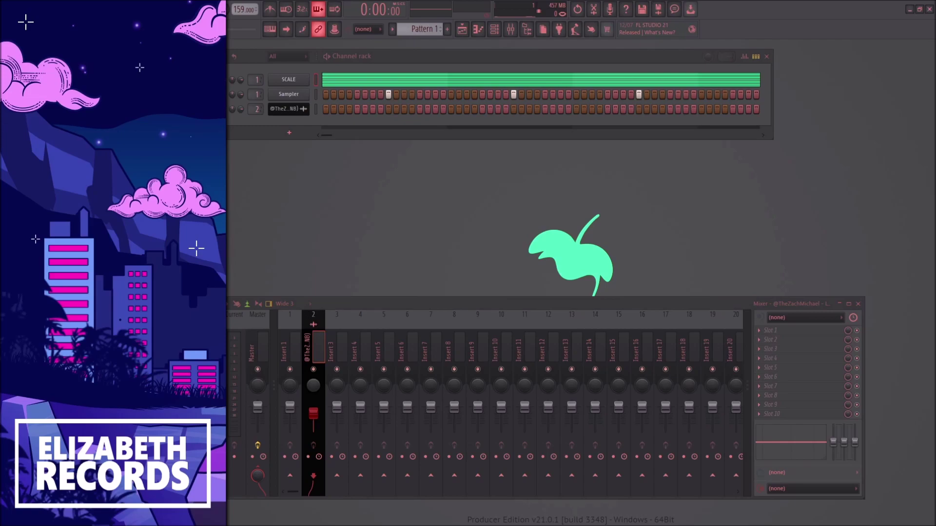
Load the Good Times Rim sample into the Sampler channel and play it with the melody.
key("ctrl+s")
left_click_drag(288, 94, 288, 95)
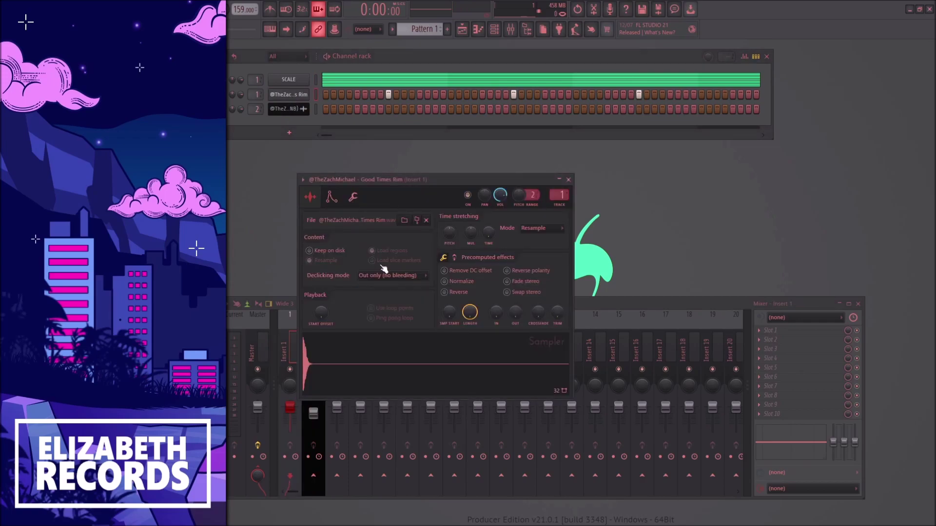
key("Escape")
key("space")
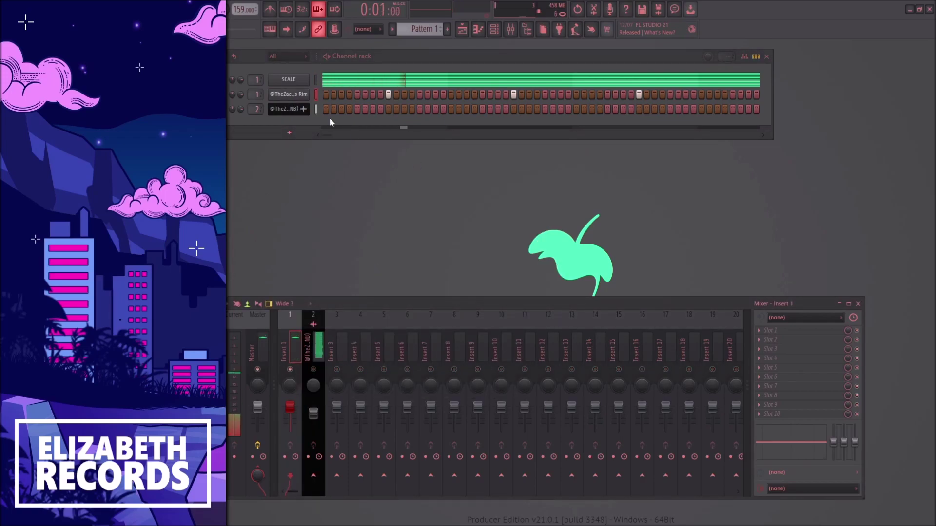
Add the TAL Reverb II plugin to the rim's mixer track, Insert 1.
key("F7")
left_click_drag(779, 298, 260, 188)
key("F7")
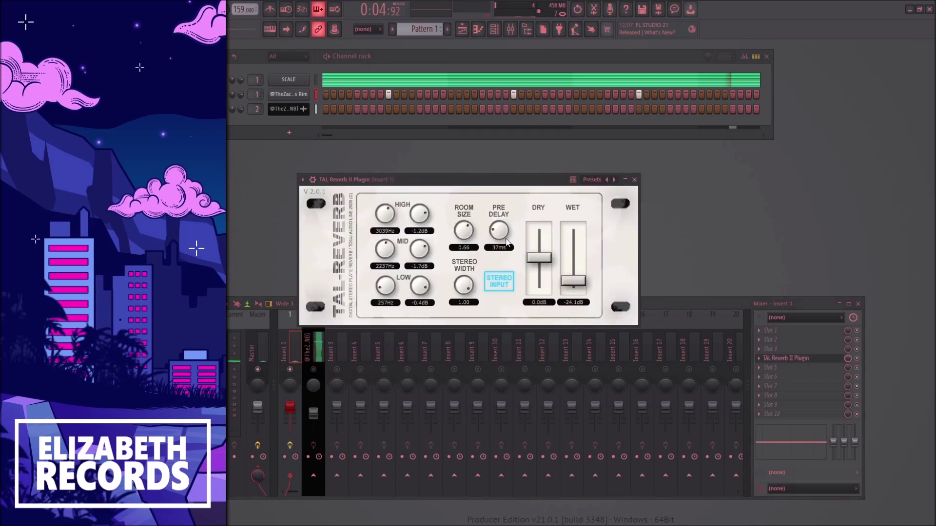
Step back through the TAL Reverb II presets, and adjust the wet level and stereo width for the rim.
left_click(606, 180)
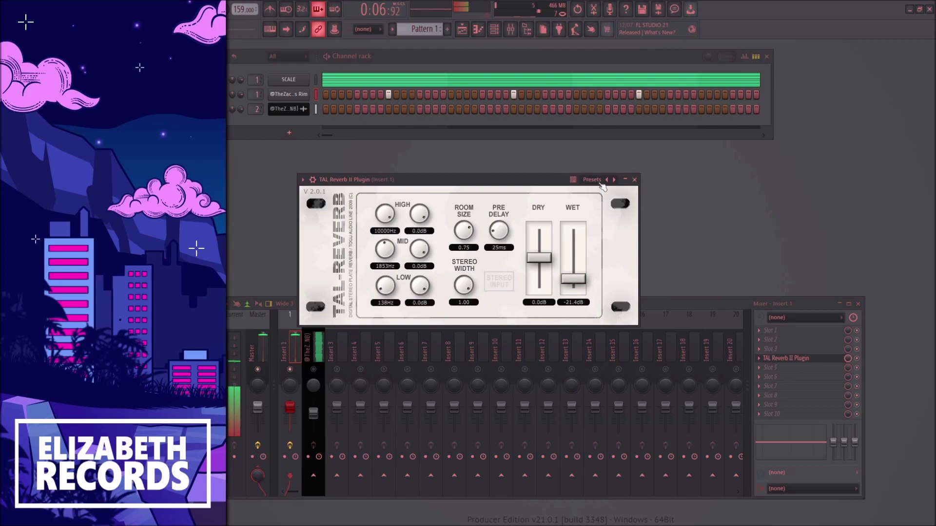
left_click(606, 180)
left_click_drag(577, 276, 575, 279)
left_click_drag(470, 288, 471, 304)
key("Escape")
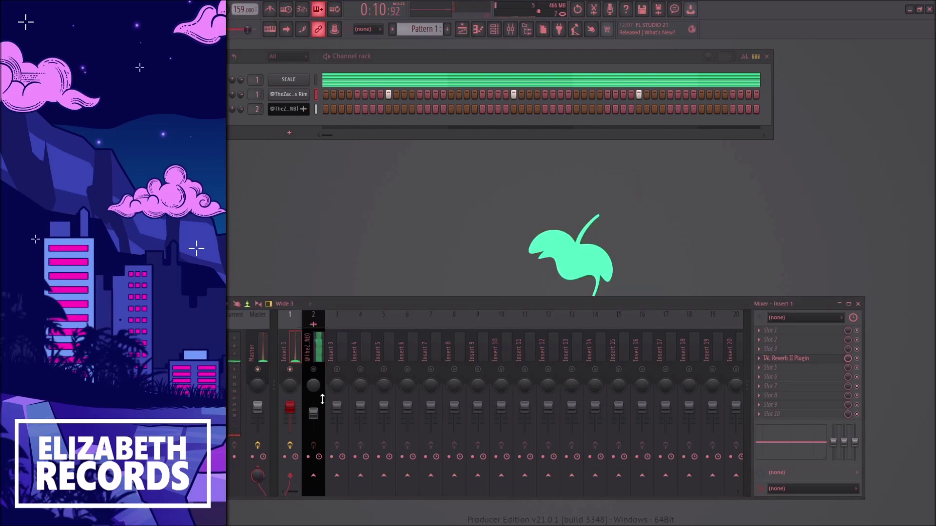
Slightly lower the mixer faders of the melody on track 2 and the rim on Insert 1 while listening.
right_click(290, 369)
left_click_drag(313, 413, 290, 411)
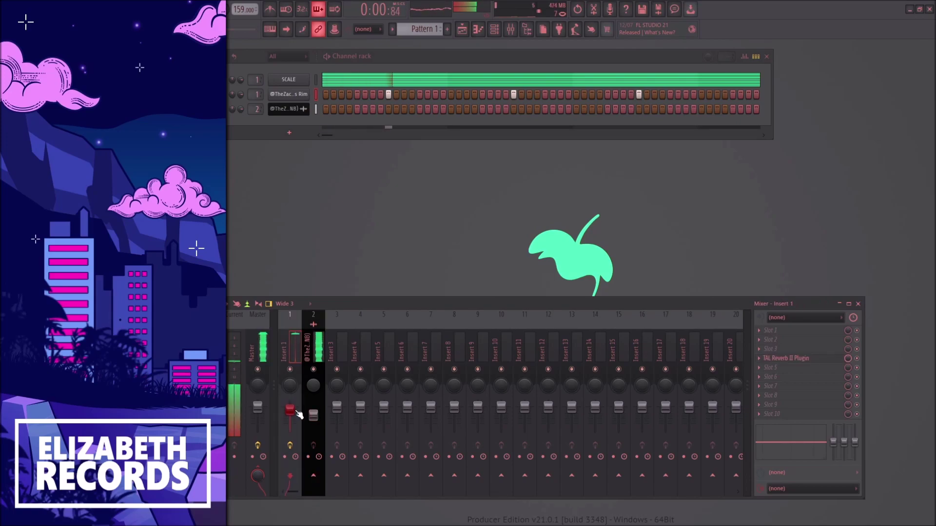
left_click(296, 94)
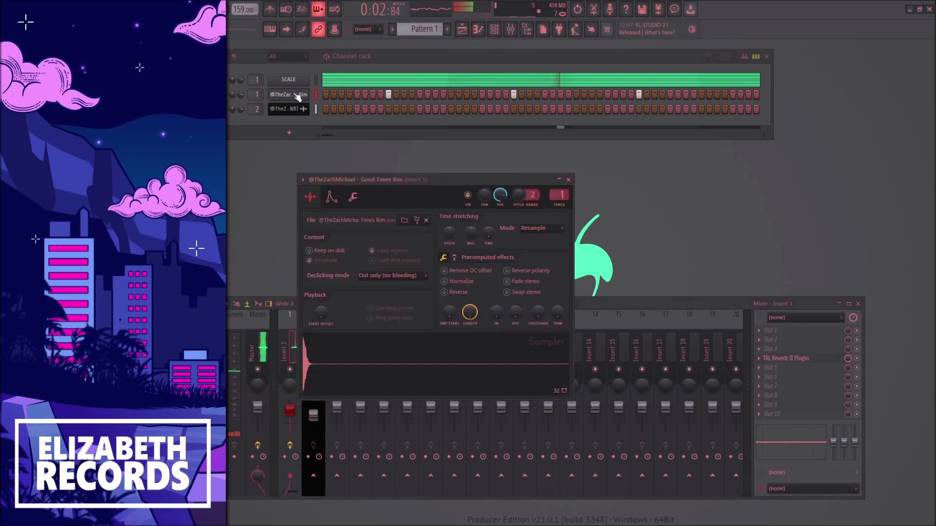
left_click(296, 94)
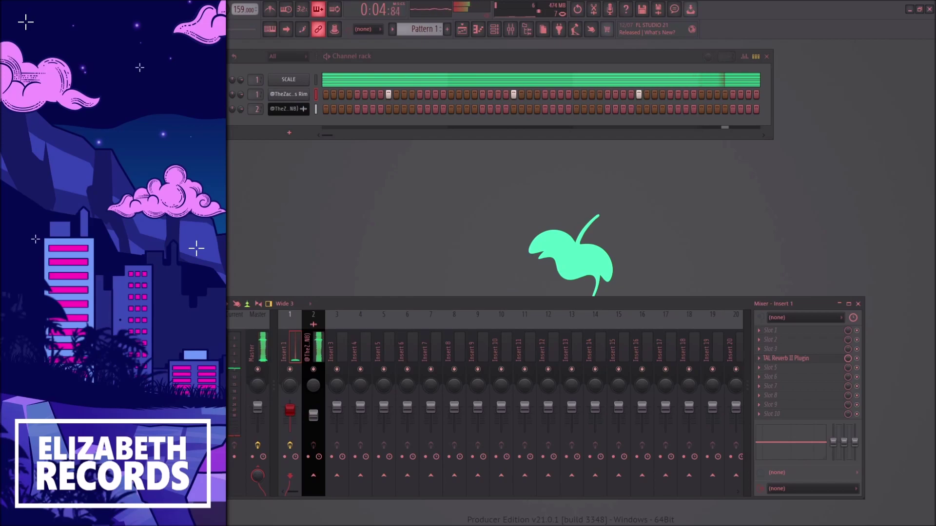
key("space")
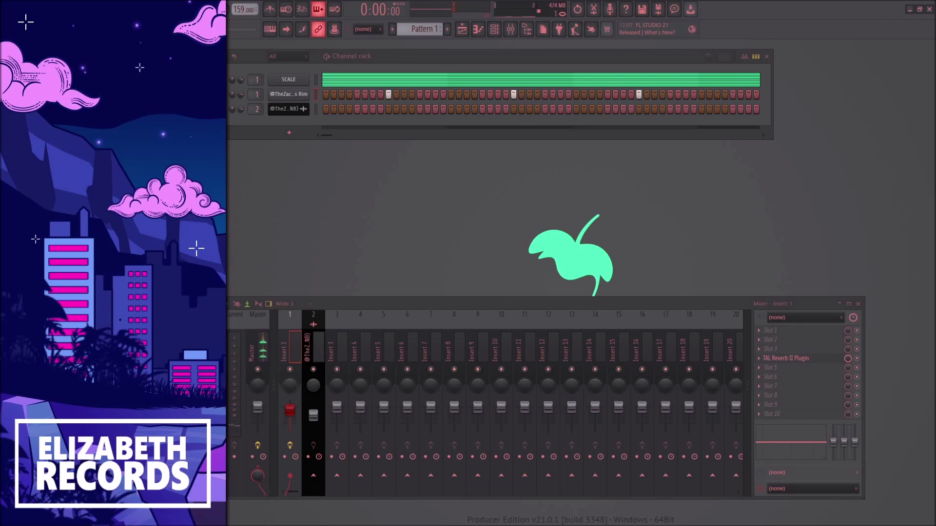
Add the Music Snare sample as a channel on mixer track 3, give it the rim's step pattern, and play it.
left_click_drag(146, 243, 294, 126)
left_click_drag(255, 124, 255, 116)
left_click(289, 124)
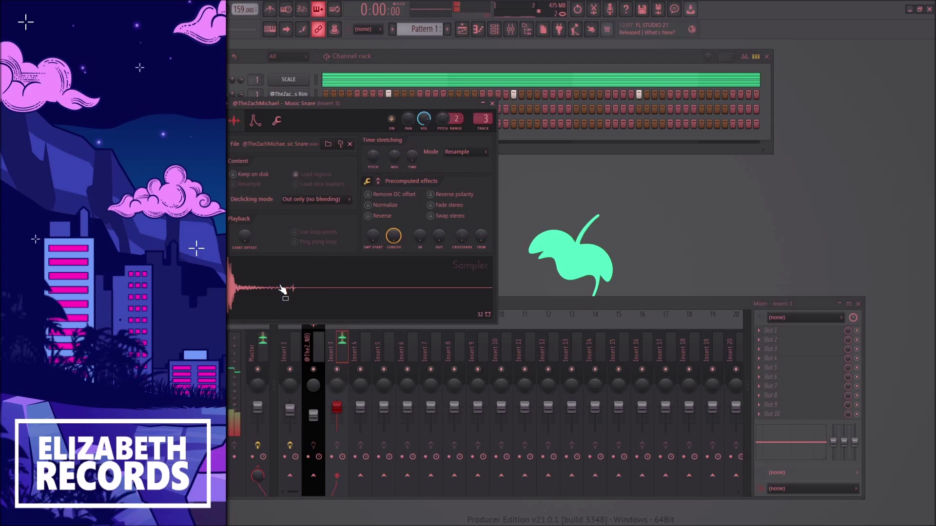
left_click(299, 118)
left_click(315, 122)
key("ctrl+v")
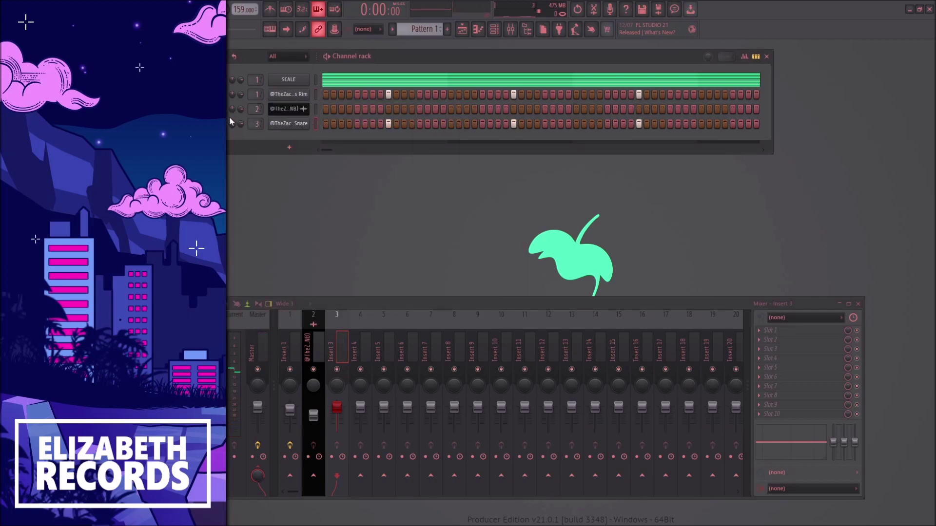
key("space")
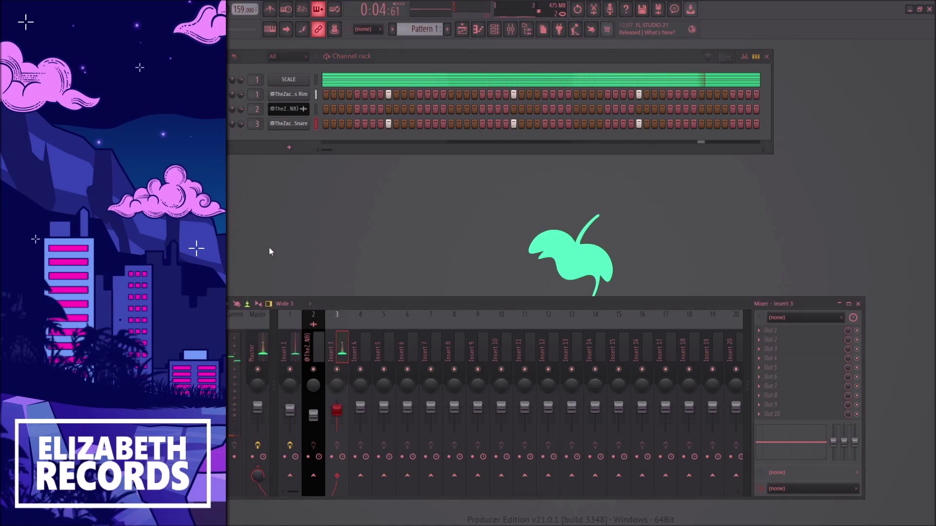
Check the melody's audio clip channel and set the project tempo to 141 BPM.
left_click(306, 109)
key("Escape")
key("space")
key("space")
mouse_move(241, 11)
left_mouse_down()
mouse_move(241, 20)
mouse_move(241, 13)
left_mouse_up()
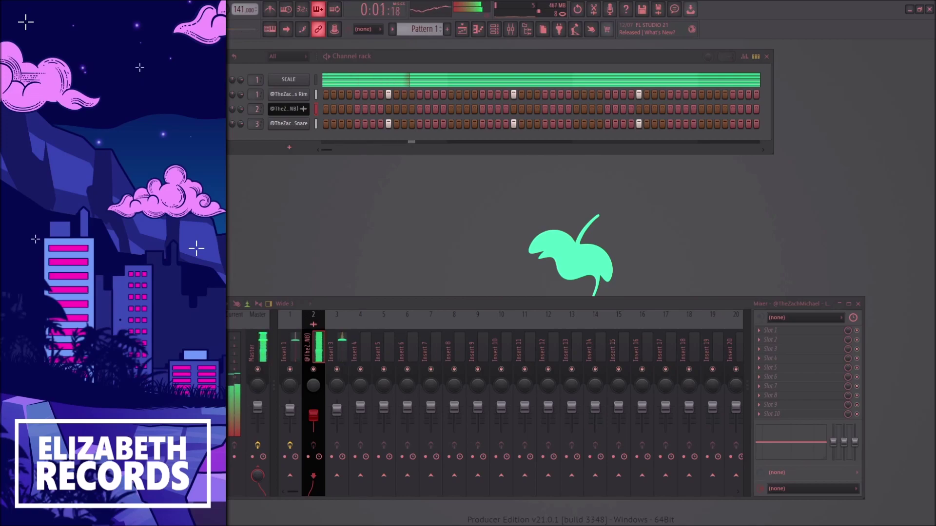
Add the Joke Maker Kick sample as a channel on mixer track 4 and adjust its Trim setting.
left_click_drag(265, 148, 267, 146)
left_click(289, 139)
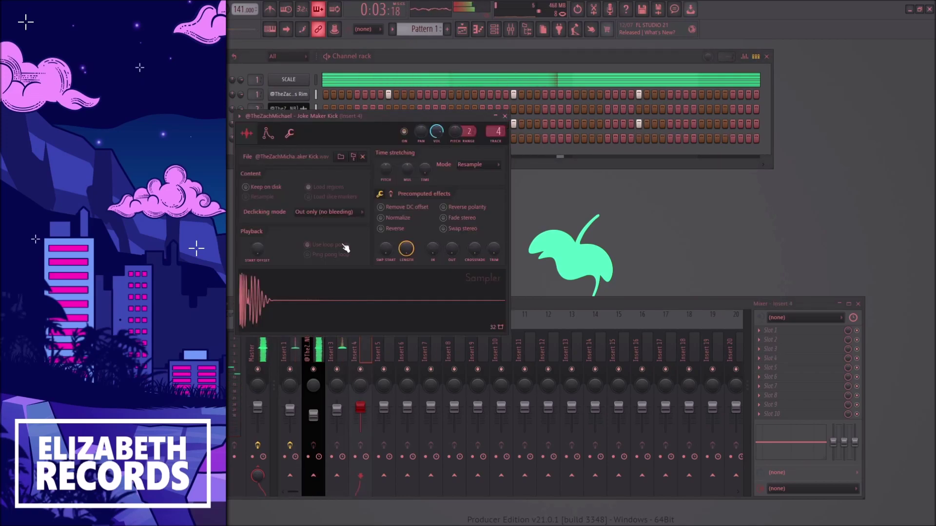
left_click(380, 194)
left_click_drag(492, 250, 492, 215)
key("Escape")
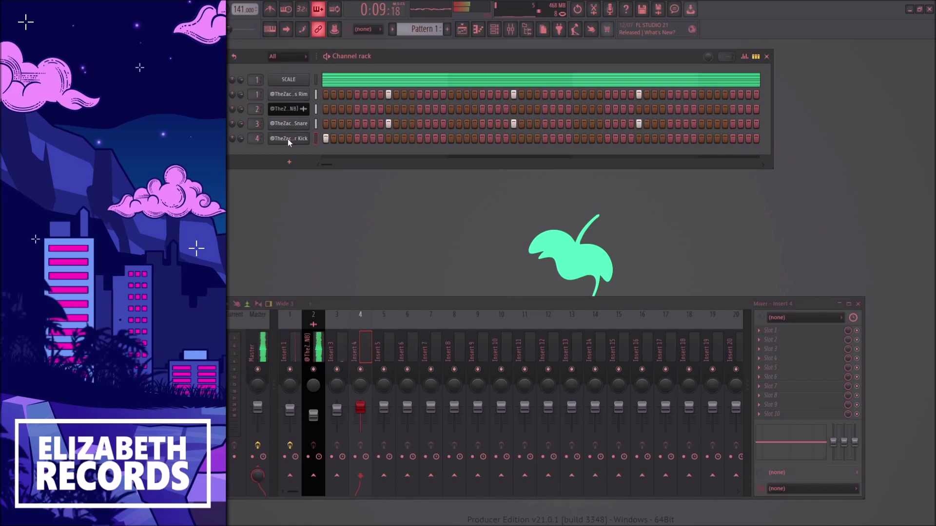
Draw B4 kick notes at bars 1 and 3, bar 2 beat 4, and bar 4 beat 2, and duplicate them into bars 5–8.
key("F7")
mouse_move(242, 250)
left_mouse_down()
mouse_move(254, 250)
mouse_move(250, 259)
left_mouse_up()
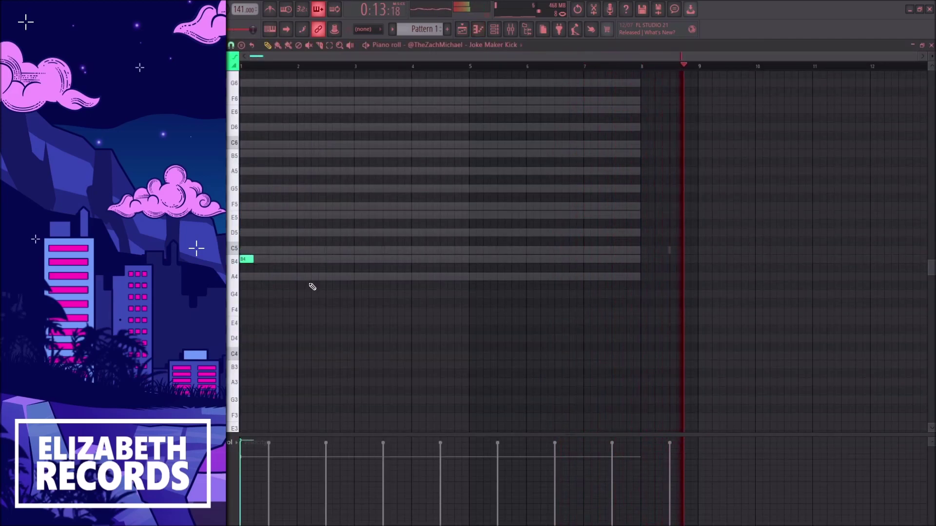
left_click(343, 260)
left_click(359, 259)
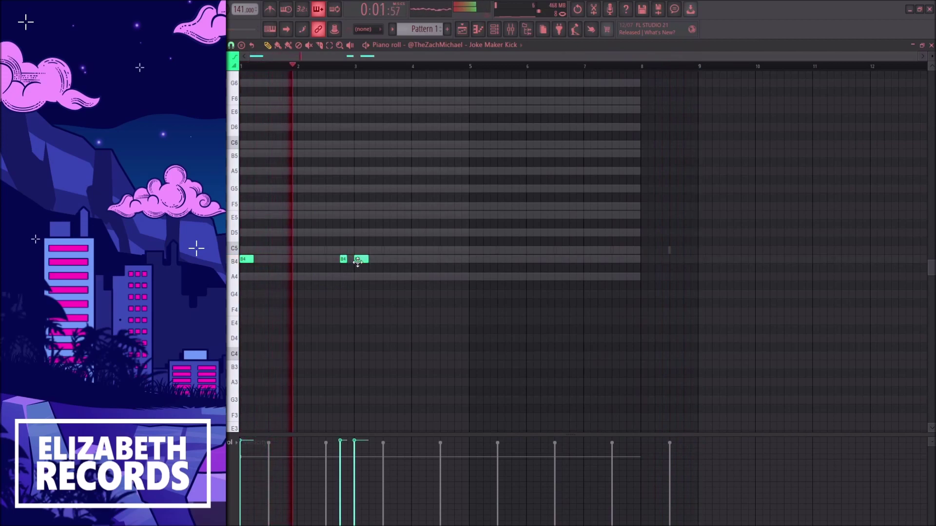
left_click(430, 259)
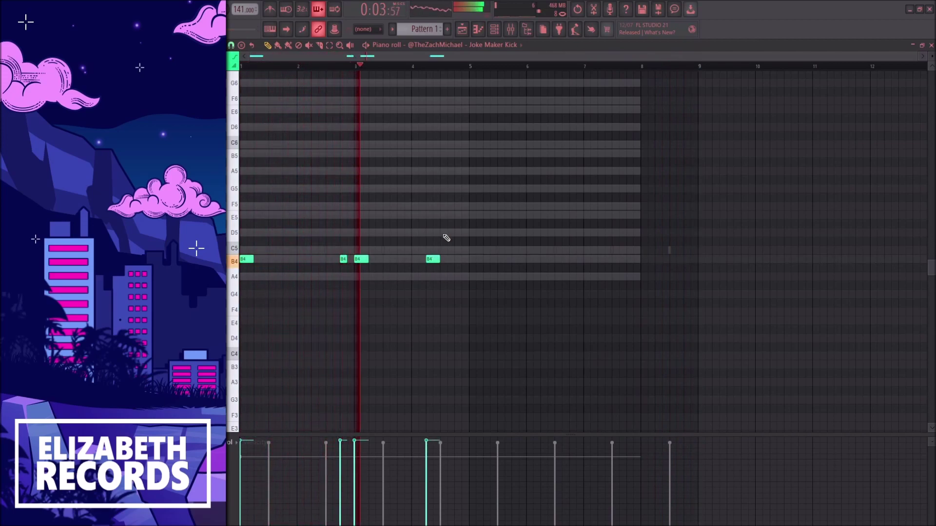
key("ctrl+b")
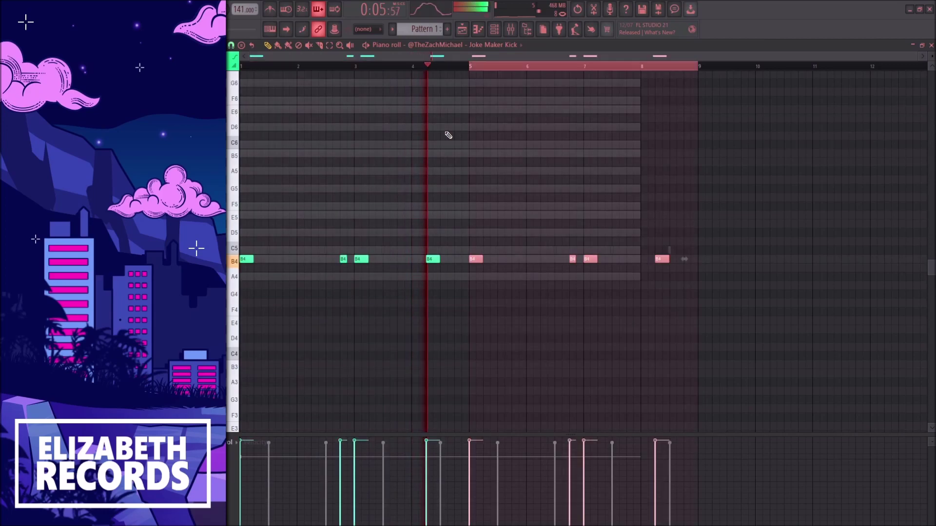
key("F7")
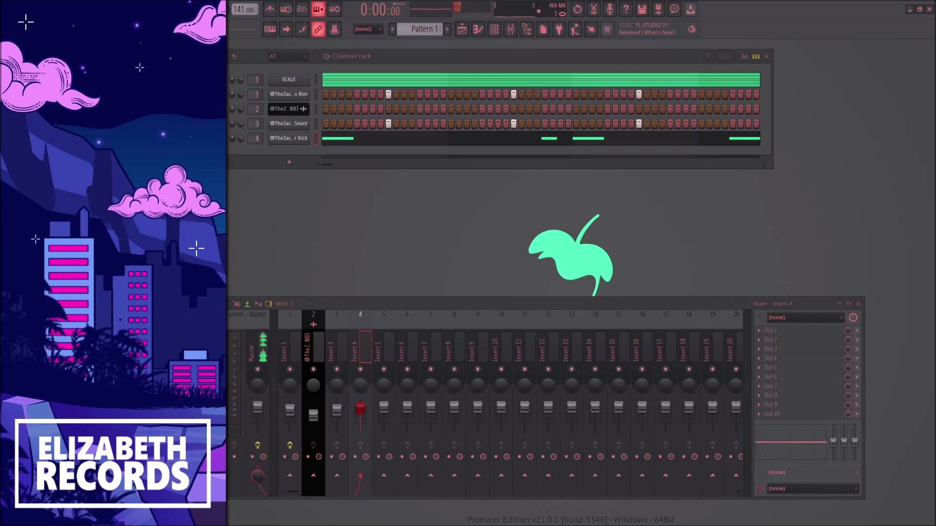
Add the Ready Kick sample on mixer track 5, copy the Joke Maker Kick's notes to it, and play the pattern.
left_click(317, 143)
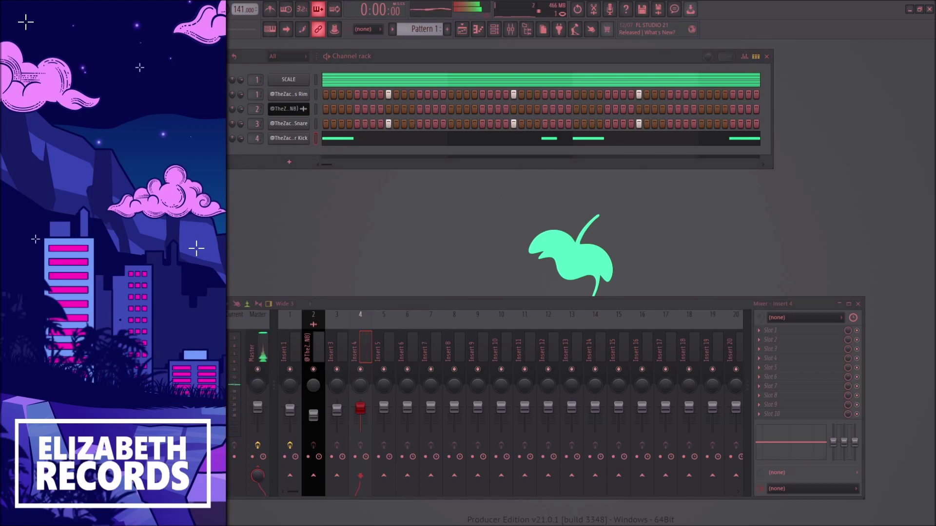
left_click_drag(146, 205, 282, 162)
scroll(256, 153, "up", 5)
left_click(285, 153)
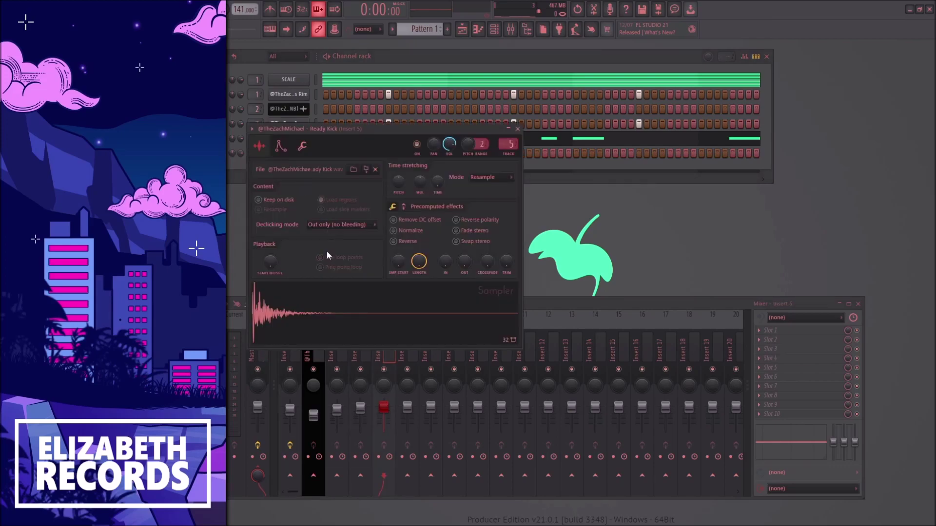
key("Escape")
left_click(315, 152)
key("ctrl+v")
key("space")
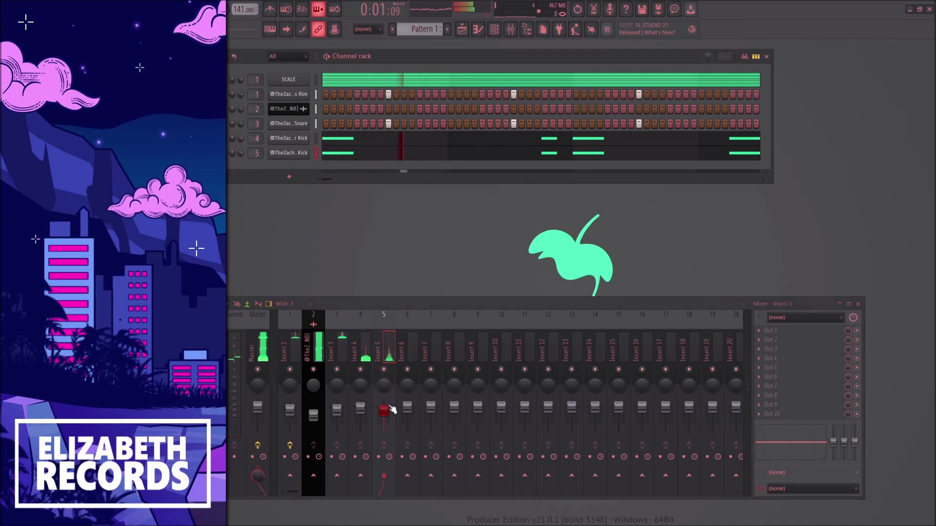
Remove the short note at bar 2 beat 4 from the Ready Kick's pattern and lower the Insert 5 fader slightly.
left_click(324, 151)
key("Escape")
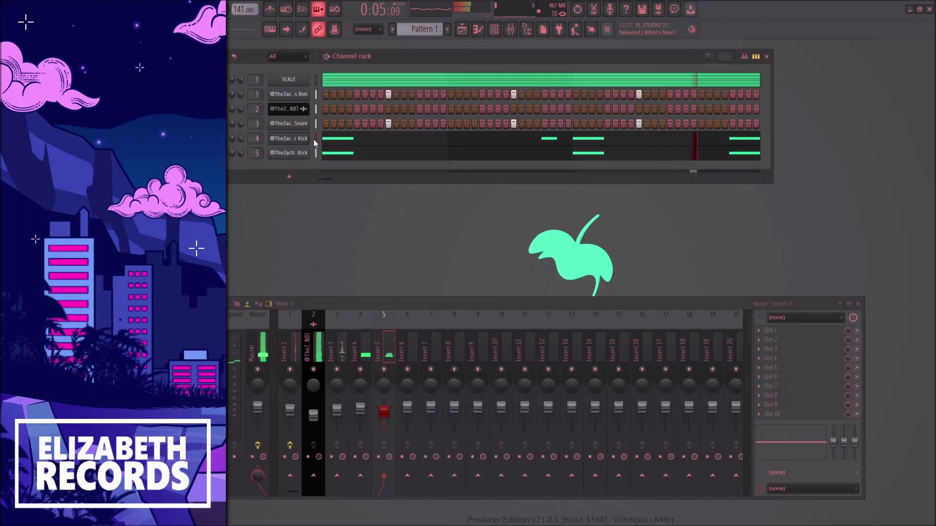
left_click(324, 138)
key("Escape")
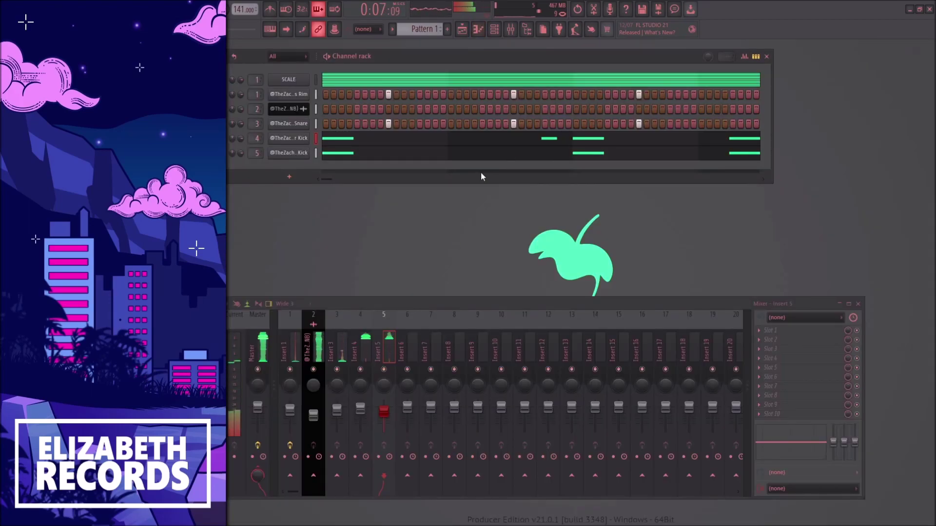
left_click(323, 138)
key("Escape")
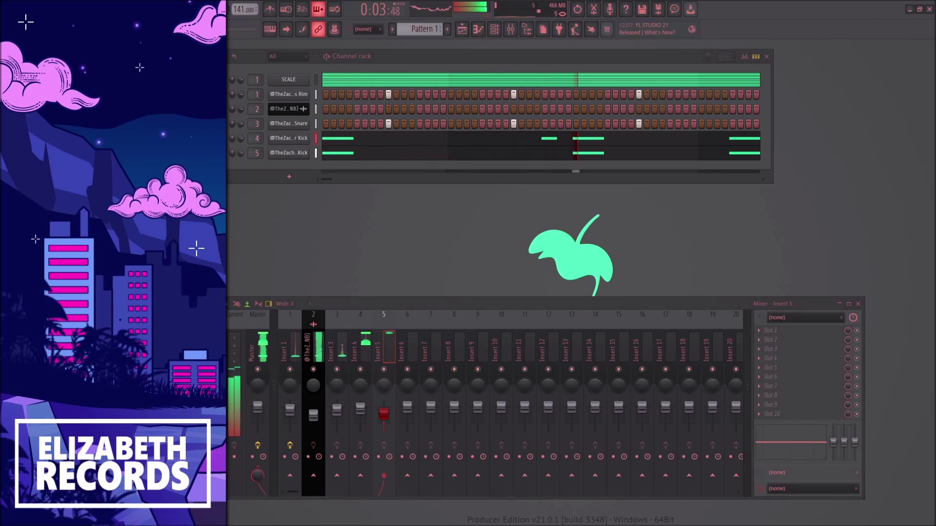
Solo Track 6 in the playlist to hear it alone, restore all tracks, and replay the drum pattern with the melody.
left_click(462, 29)
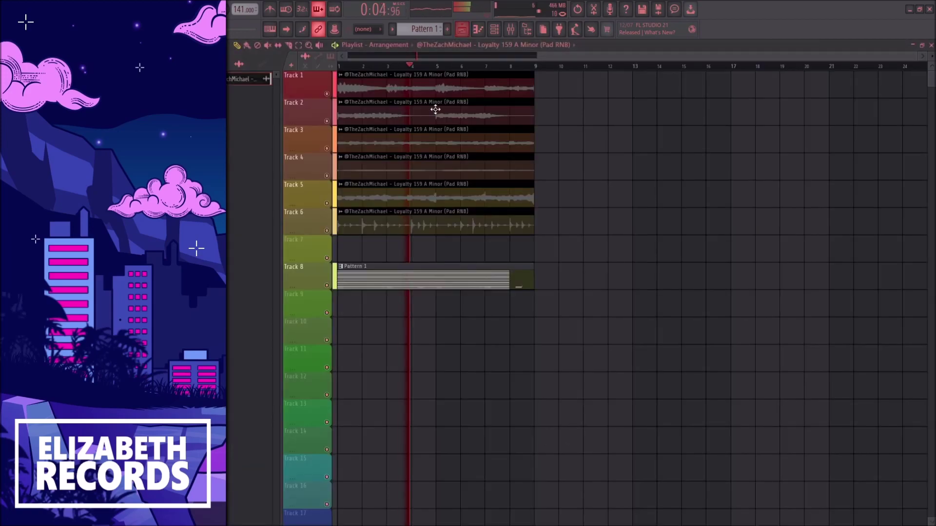
right_click(327, 231)
key("space")
key("space")
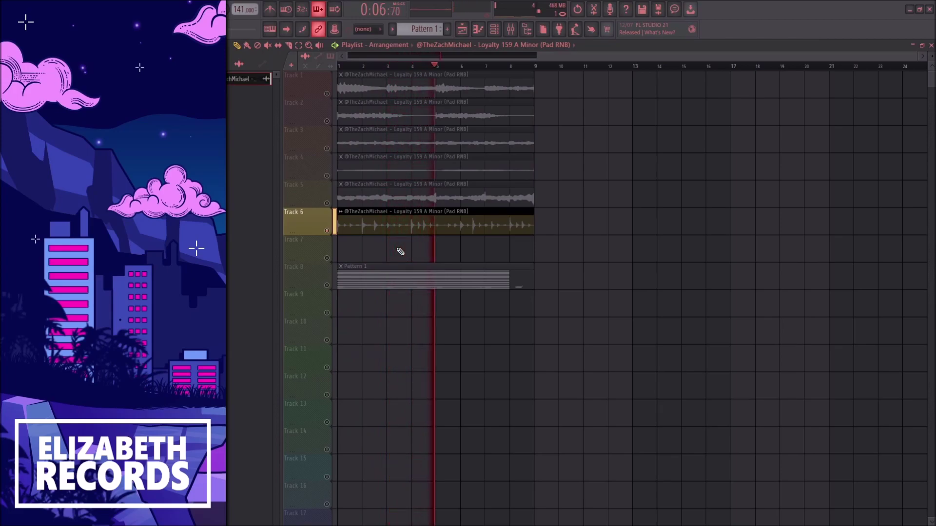
key("space")
right_click(327, 232)
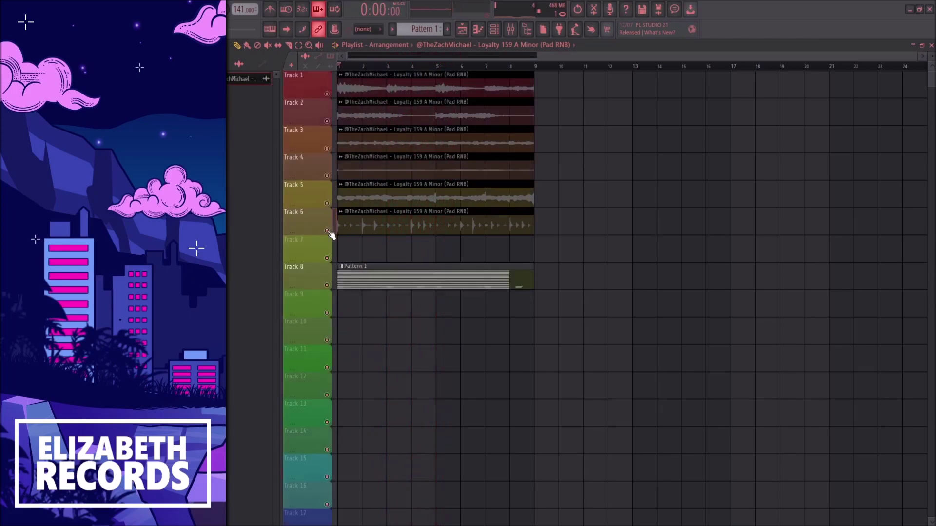
key("space")
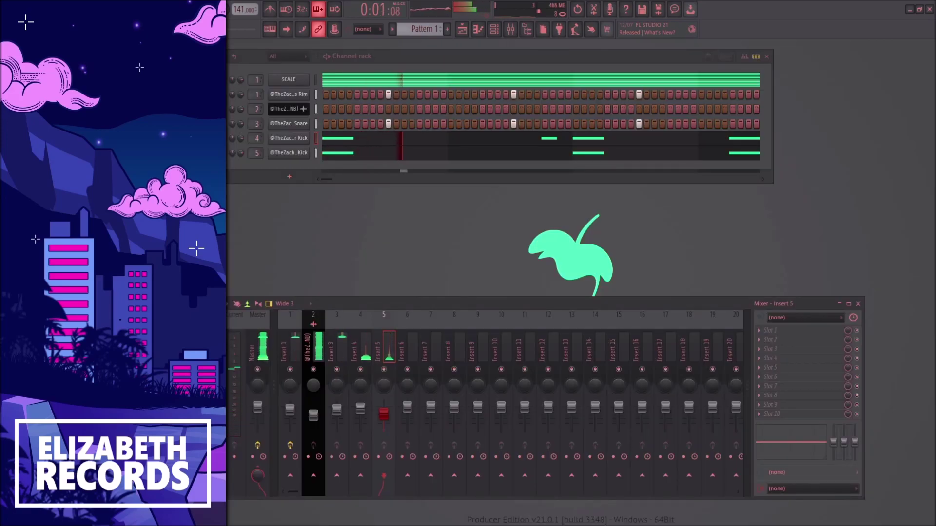
key("space")
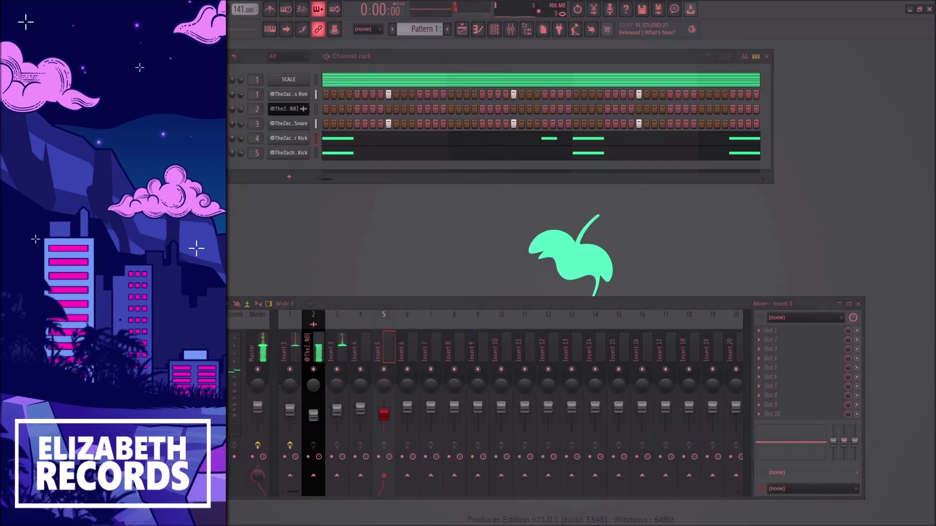
Route the Sound HiHat sample to mixer track 6 and raise the Trim in its sampler settings.
mouse_move(267, 154)
left_mouse_down()
mouse_move(269, 165)
mouse_move(257, 155)
left_mouse_up()
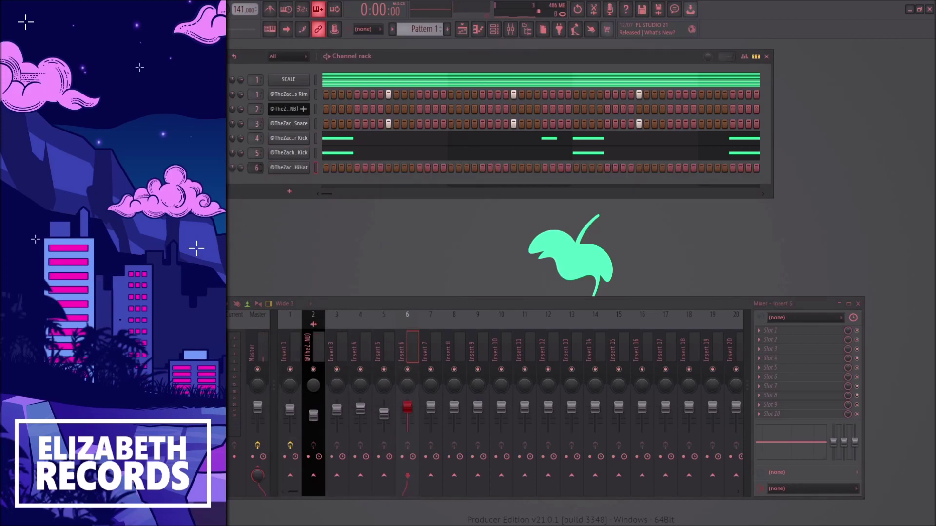
left_click(274, 169)
left_click_drag(520, 279, 520, 246)
key("Escape")
left_click(298, 169)
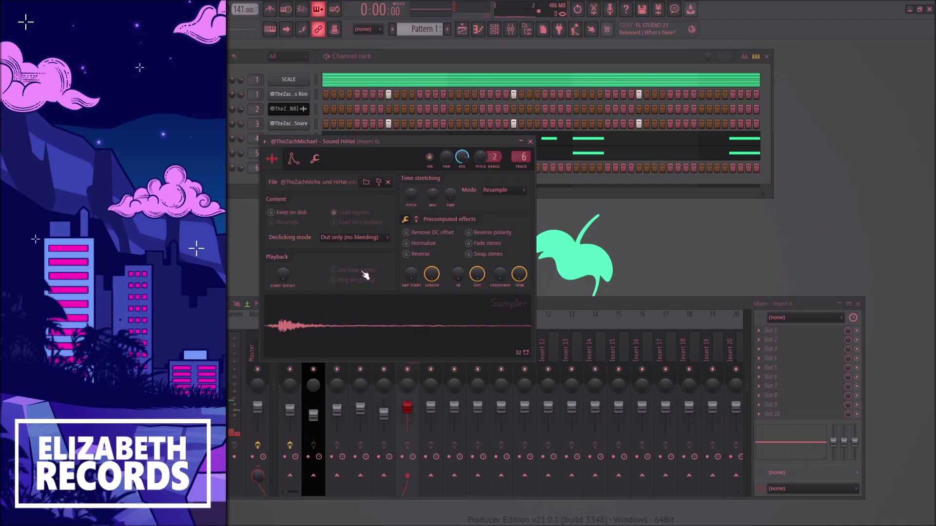
key("Escape")
Duplicate the hi-hat's opening group of C5 notes across bars 1–8 during playback.
key("F7")
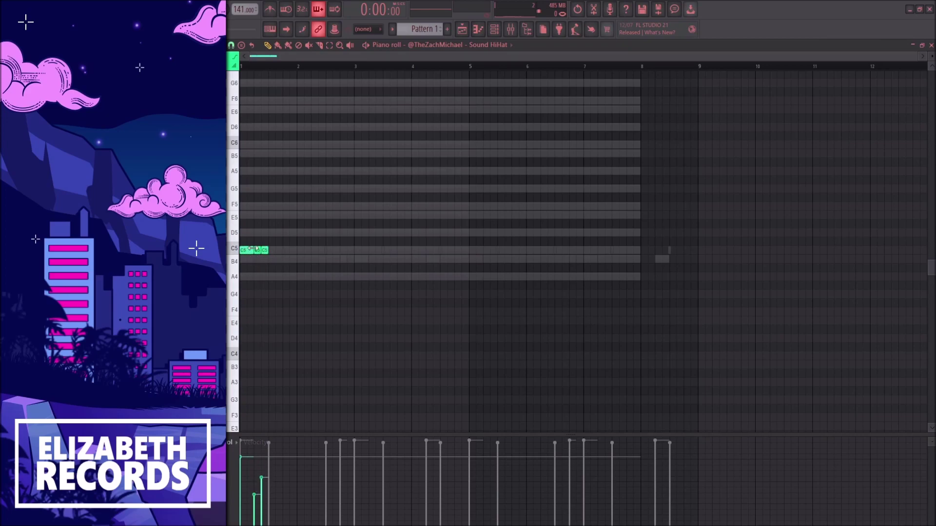
key("space")
key("ctrl+b")
key("ctrl+d")
key("ctrl+b")
key("ctrl+d")
key("ctrl+b")
key("ctrl+d")
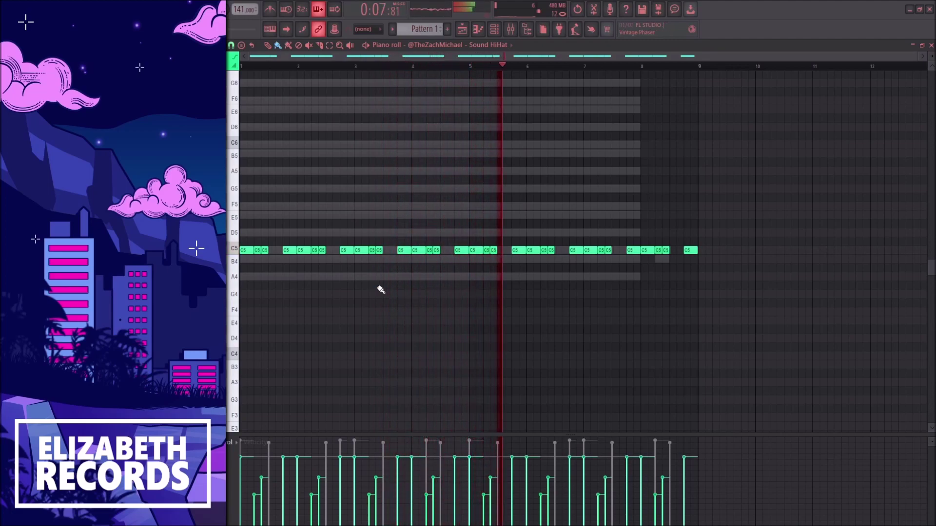
key("F7")
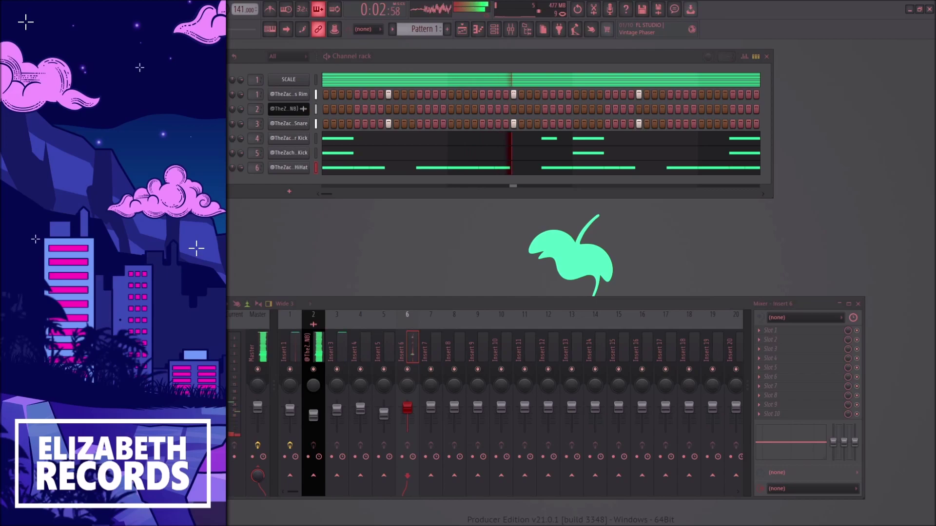
Add the Miami Lights OpenHat sample on mixer track 7, raise its Trim, and lower the Insert 7 fader slightly.
left_click_drag(195, 288, 255, 179)
left_click(289, 183)
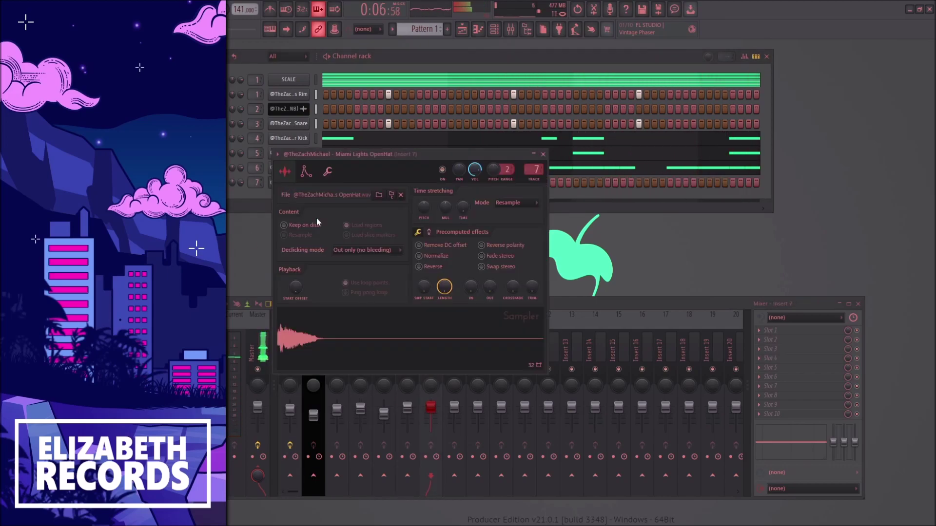
left_click_drag(534, 290, 534, 244)
key("Escape")
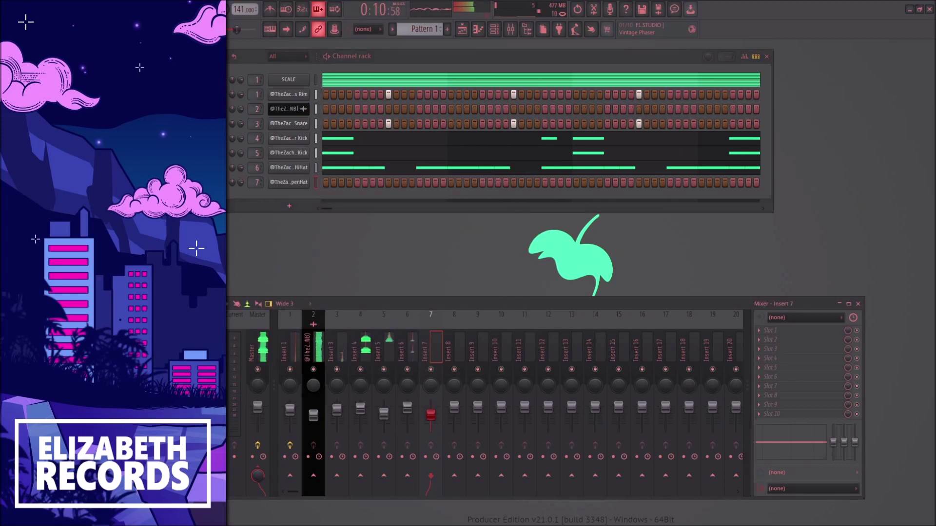
Draw one-beat B4 open-hat notes on beat 2 of bars 1, 3, 5 and 7.
left_click(357, 182)
key("F7")
left_click_drag(258, 250, 263, 257)
left_click(490, 259)
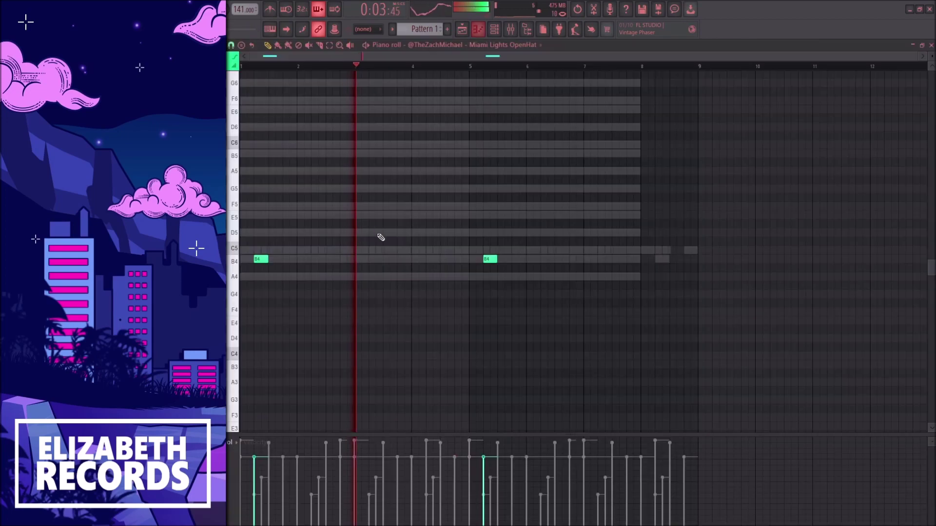
left_click(376, 259)
left_click(603, 258)
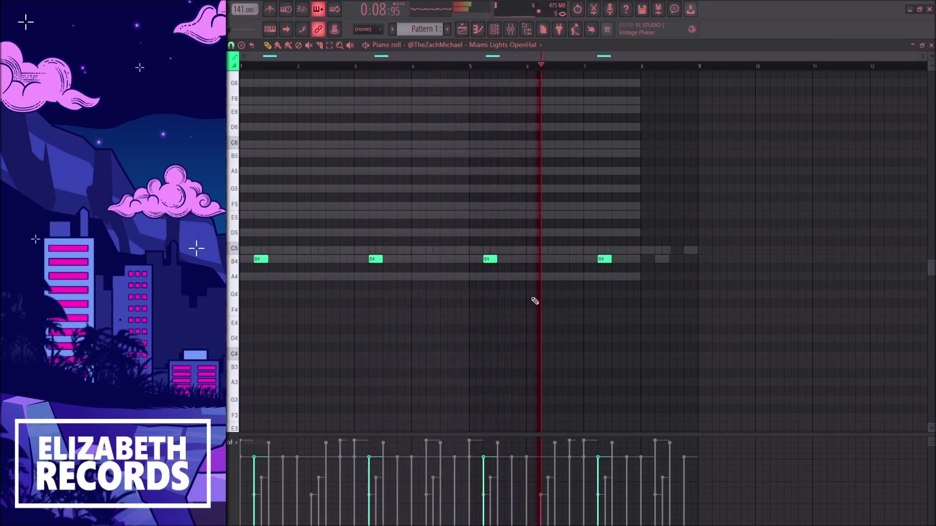
Transpose the four open-hat notes down to A4 and replay the pattern.
key("space")
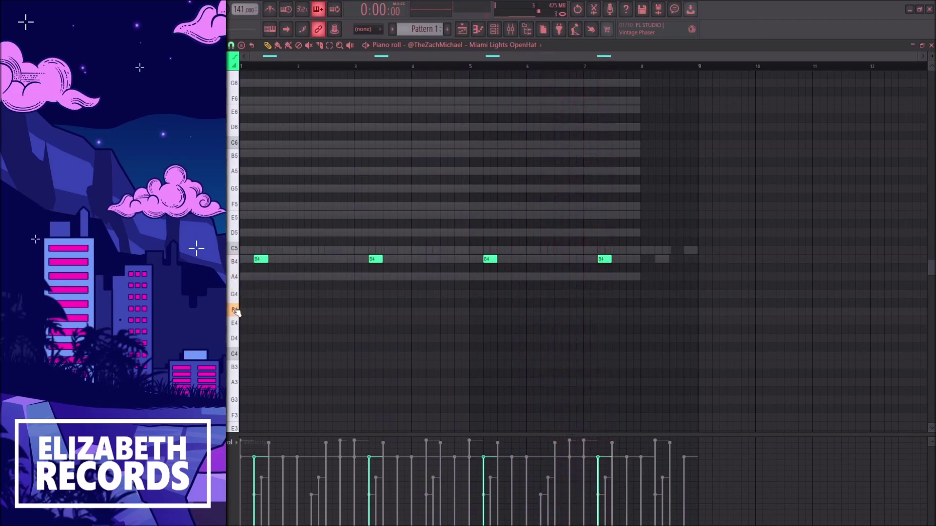
key("shift+Down")
key("space")
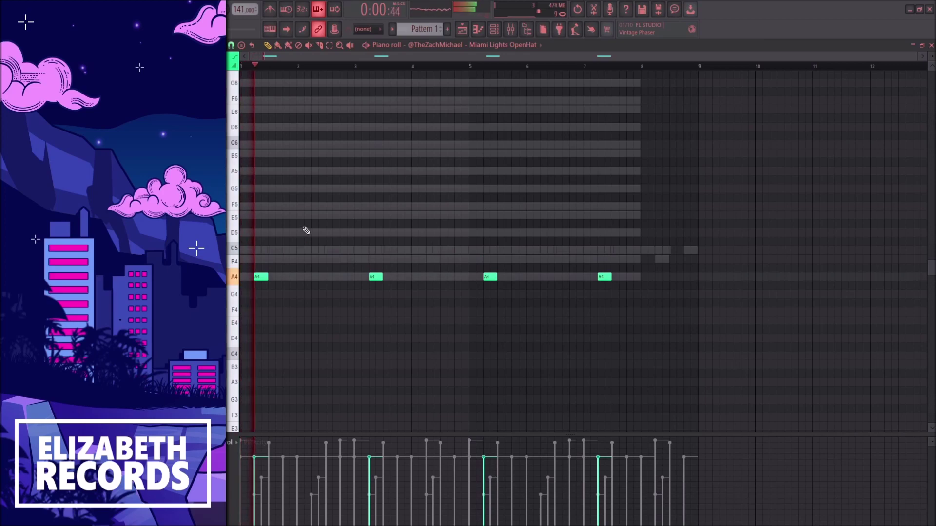
key("space")
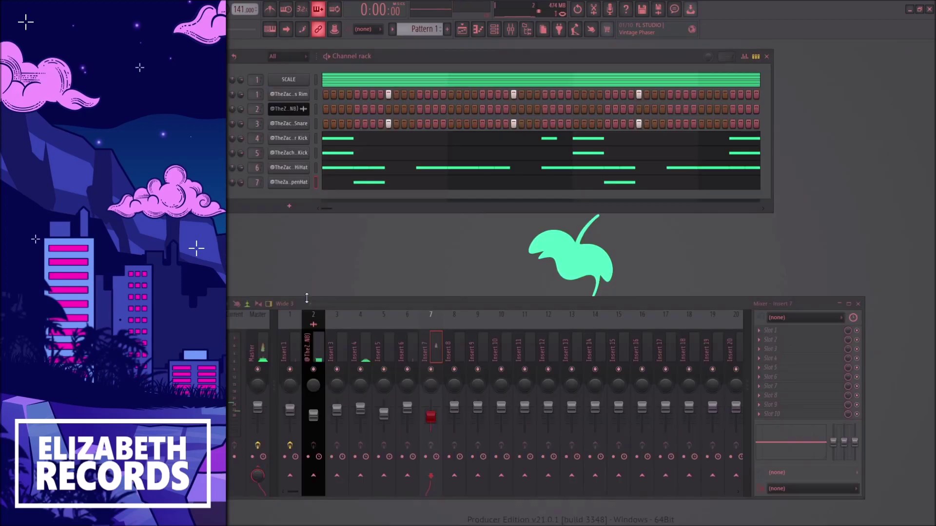
Enable the Miami Lights OpenHat's volume envelope and reduce its decay and release during playback.
key("space")
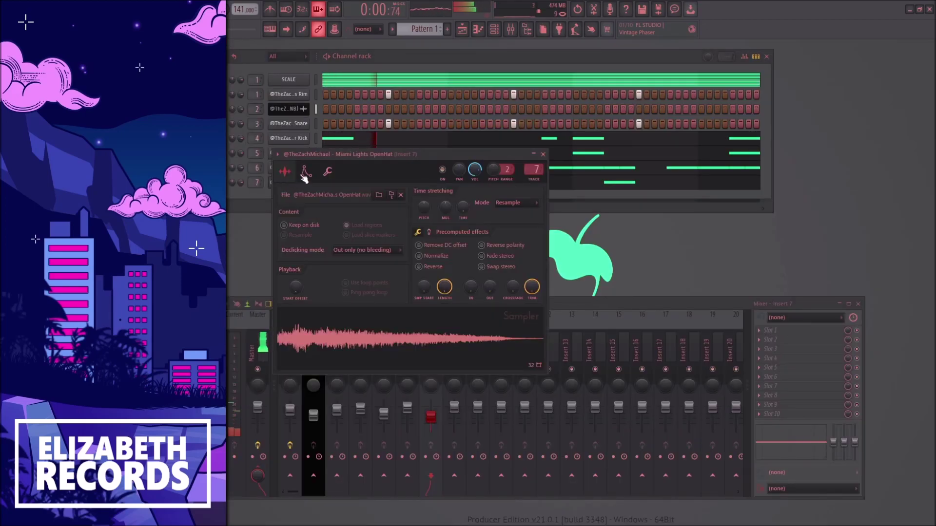
left_click(282, 209)
left_click_drag(337, 267, 337, 282)
left_click_drag(370, 267, 370, 293)
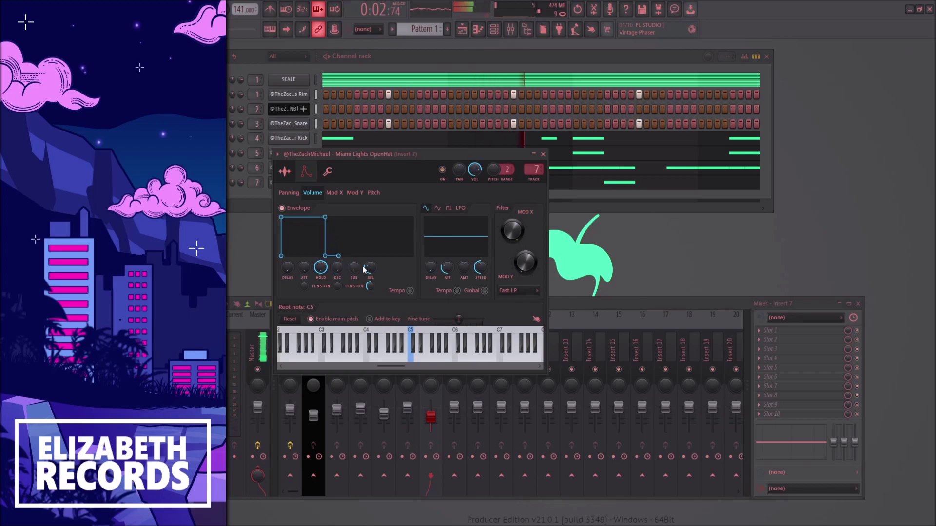
left_click(542, 154)
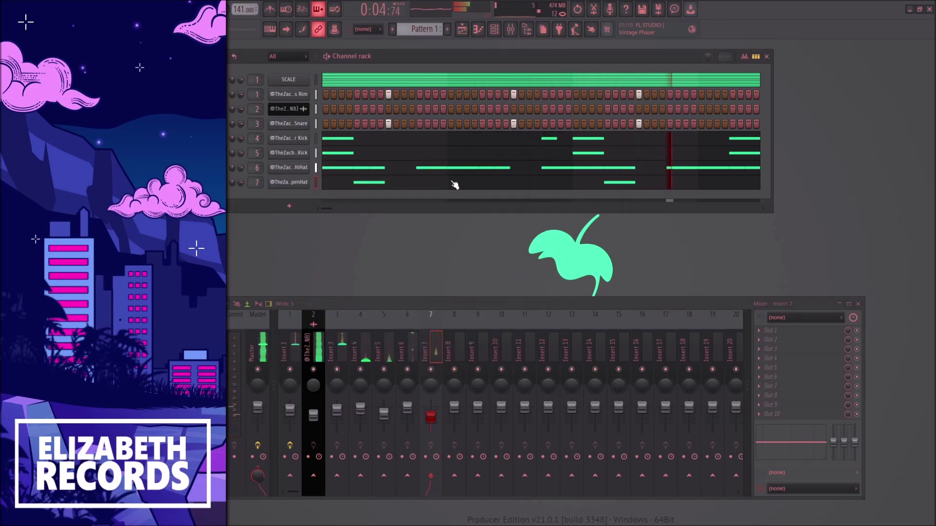
Shorten all four A4 open-hat notes to less than one beat each.
left_click(453, 184)
left_click_drag(652, 297, 249, 231)
left_click_drag(267, 276, 264, 277)
left_click(316, 237, "ctrl")
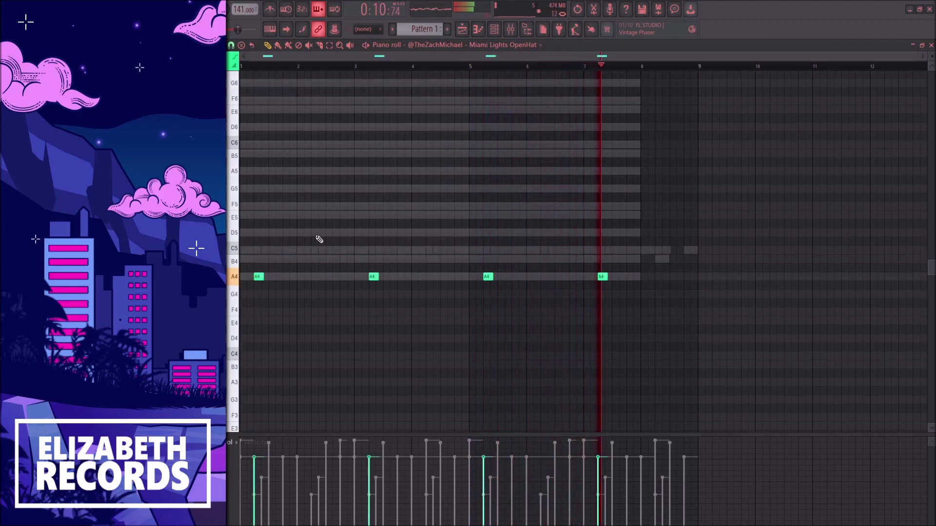
key("Escape")
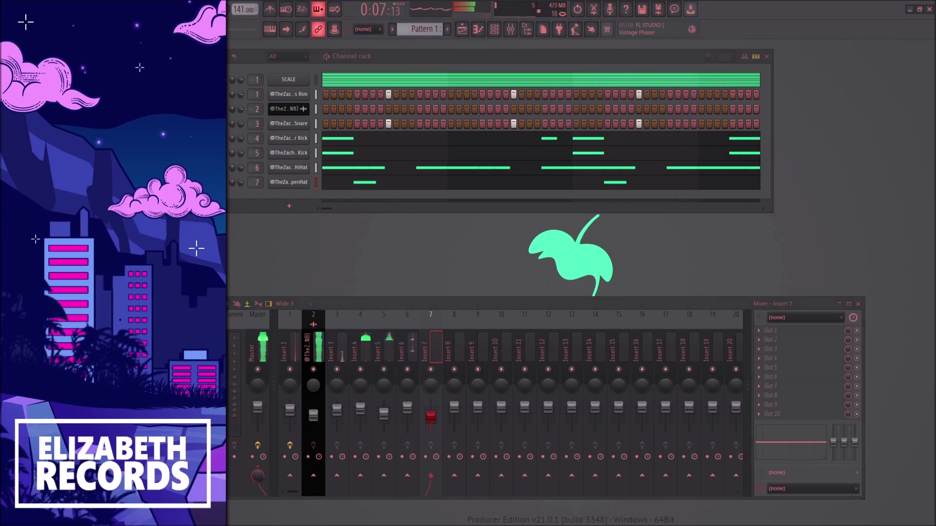
Stop playback and add the Lucky Perc sample on mixer track 8.
key("space")
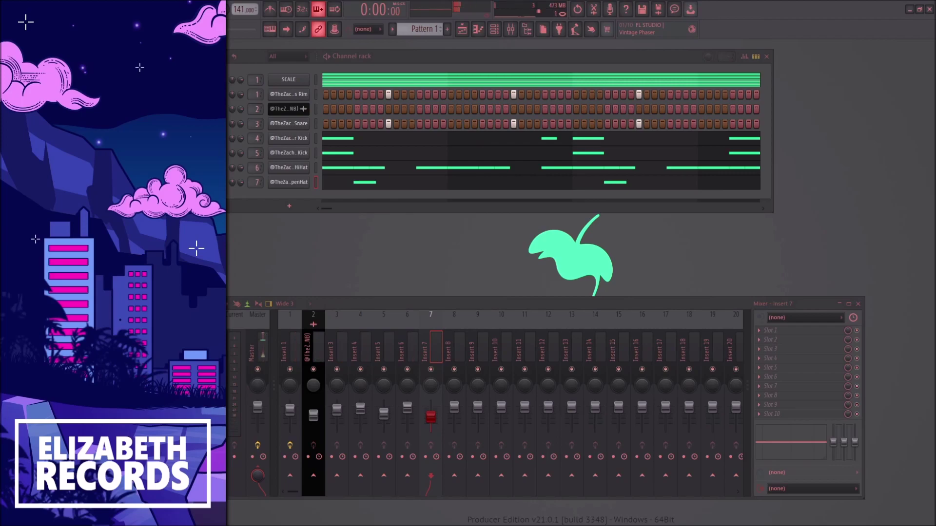
left_click_drag(263, 208, 263, 202)
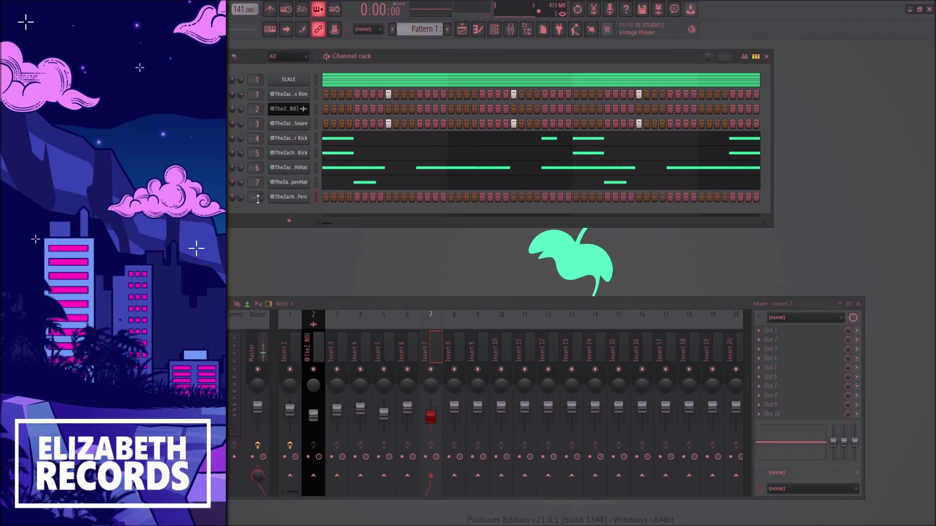
left_click(289, 196)
key("Escape")
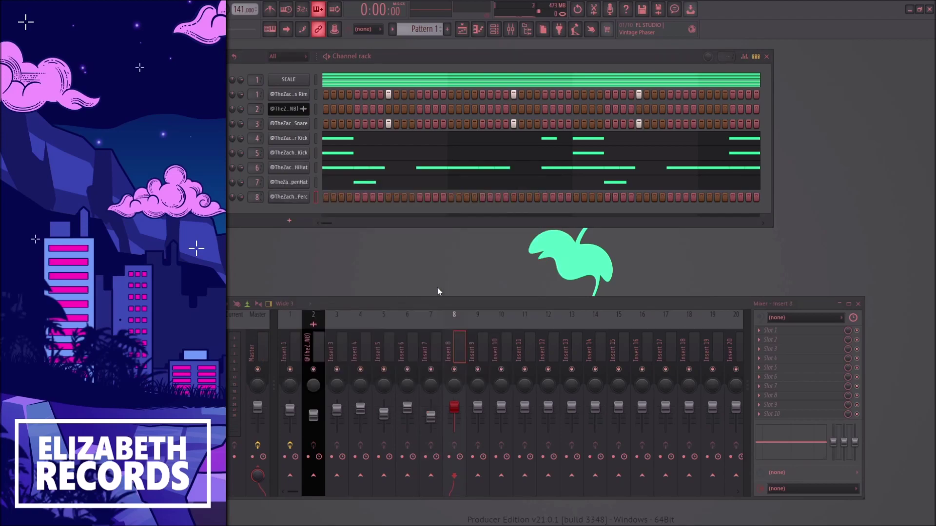
Draw one-bar C5 Lucky Perc notes at the start of bars 2, 4, 6 and 8, and lower the Insert 8 fader slightly.
left_click(452, 198)
key("space")
key("F7")
left_click_drag(304, 251, 354, 253)
left_click(529, 251)
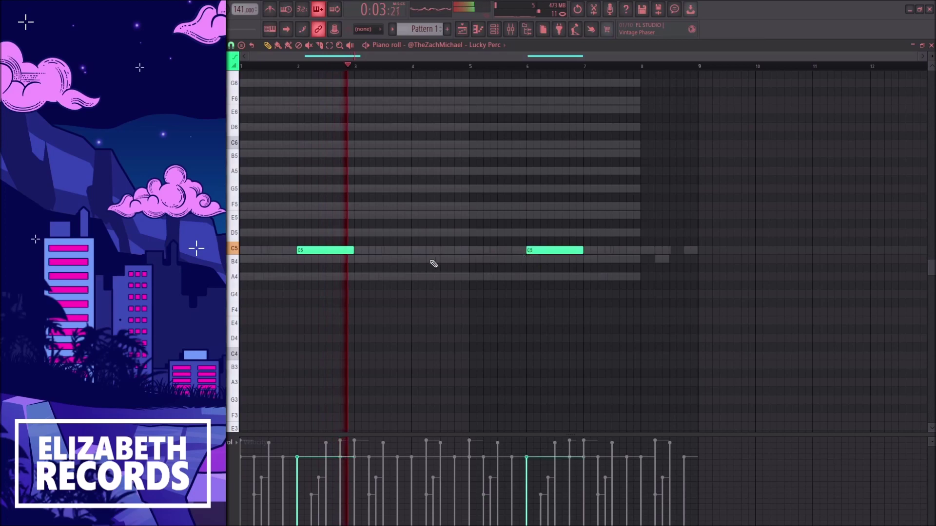
left_click(414, 250)
left_click(643, 250)
key("F7")
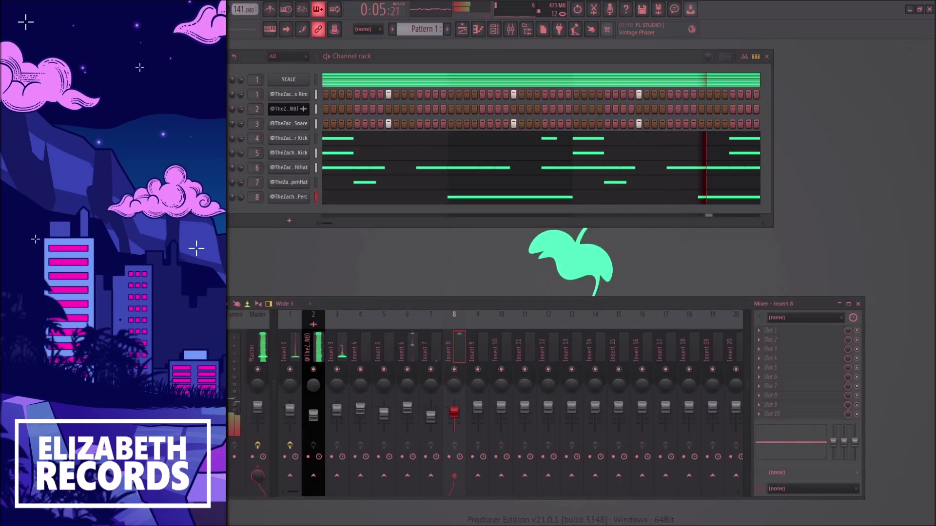
Add the Seas Perc sample on mixer track 9.
left_click_drag(146, 214, 274, 215)
left_click_drag(255, 211, 256, 195)
left_click(283, 214)
left_click(283, 215)
left_click(290, 215)
Draw short C5 Seas Perc notes on beats 3 and 4 of bar 4, duplicate them into bar 8, and lower the Insert 9 fader slightly.
key("F7")
left_click(441, 252)
left_click(456, 252)
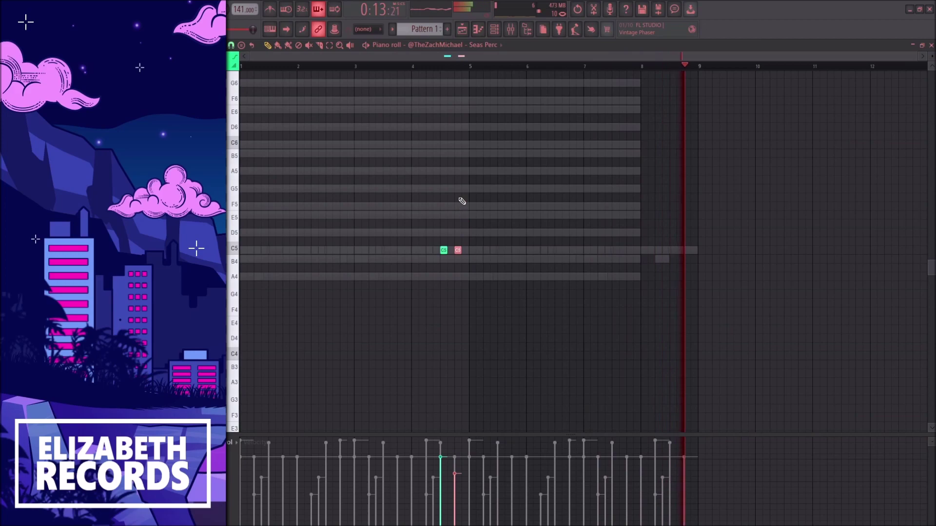
key("ctrl+b")
key("F7")
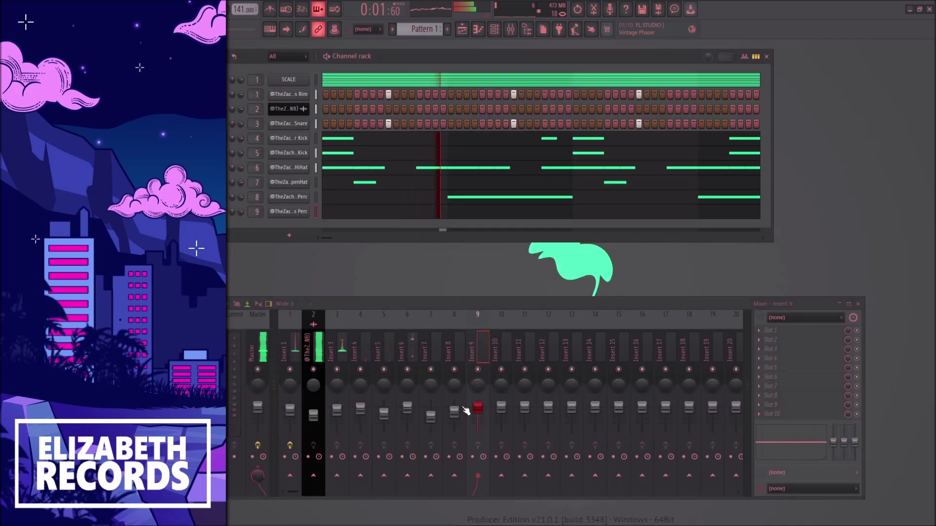
key("F7")
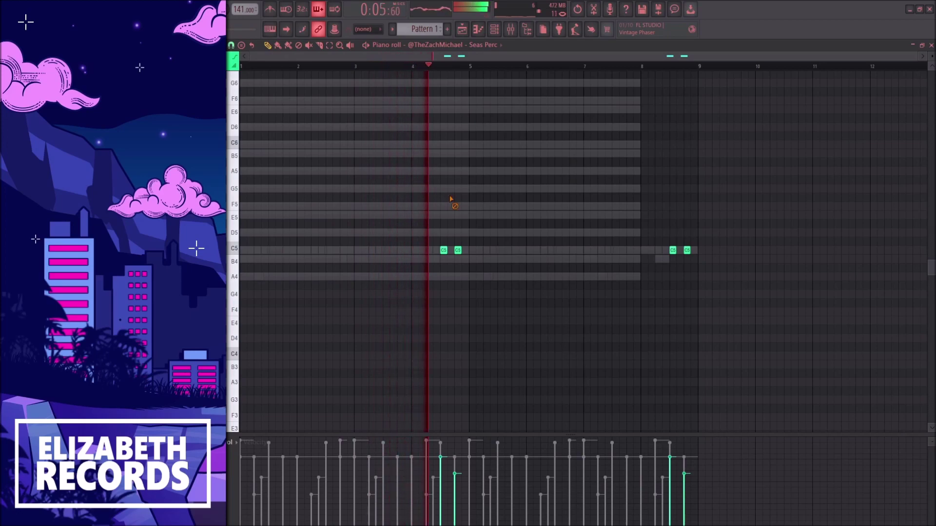
key("F7")
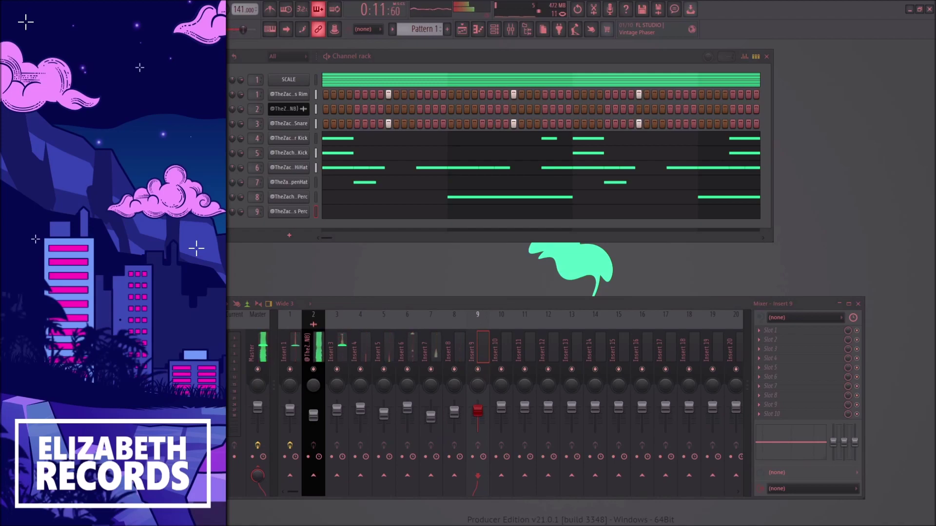
Check the sampler settings of the Lucky Perc and Seas Perc channels, and stop playback.
left_click(300, 197)
key("Escape")
left_click(301, 213)
key("Escape")
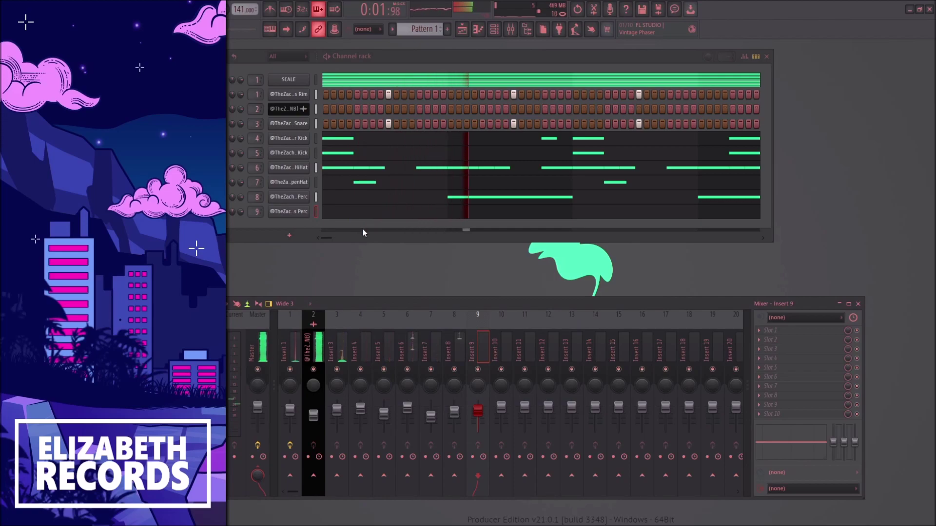
key("space")
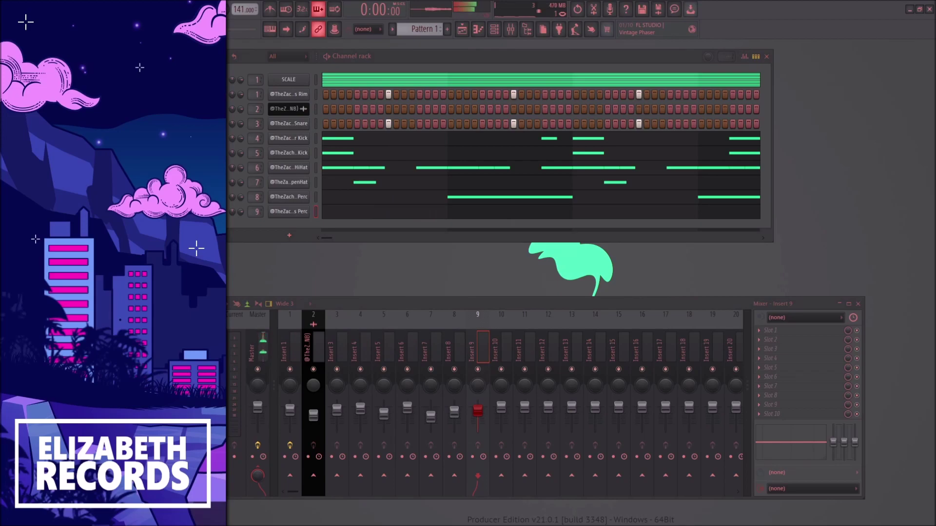
Add the A Lot Snap sample on mixer track 10.
left_click_drag(262, 228, 258, 227)
left_click_drag(255, 227, 255, 210)
left_click(292, 225)
key("Escape")
Copy the snare's steps to the A Lot Snap channel and play the pattern with Insert 10 soloed.
left_click(315, 226)
key("ctrl+v")
right_click(289, 227)
left_click(317, 233)
key("ctrl+a")
key("Escape")
key("space")
Load Fruity Reeverb 2 in Insert 10's slot 6, switch to the next preset, adjust its wet level, and lower the fader slightly.
left_click(769, 378)
left_click(560, 150)
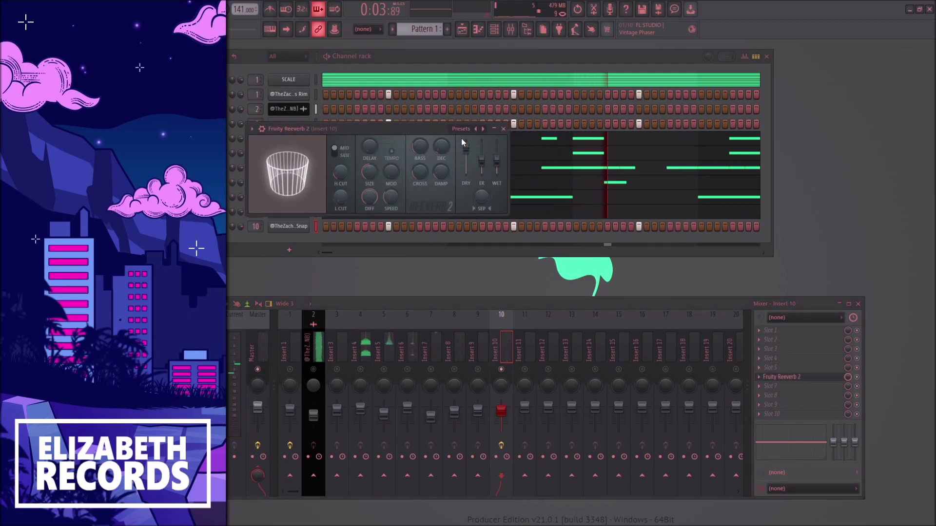
left_click(482, 129)
left_click_drag(497, 148, 496, 156)
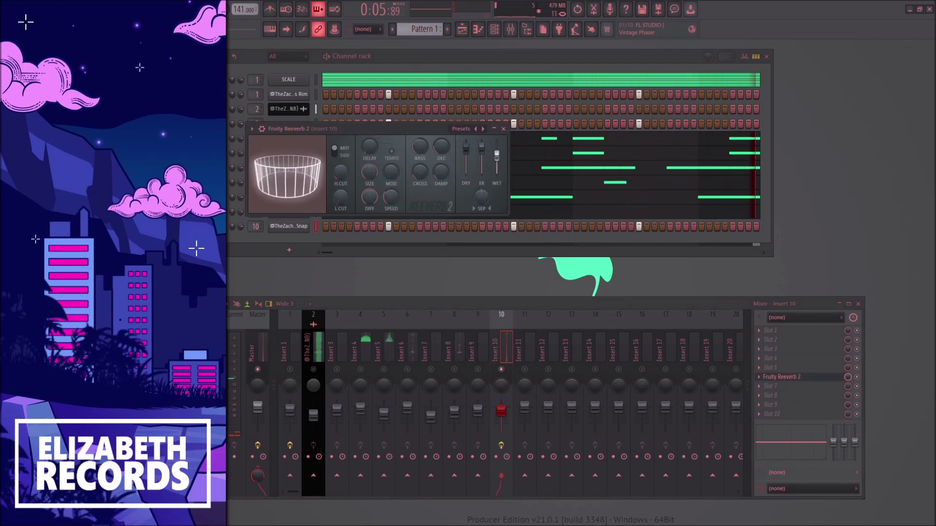
left_click(503, 129)
left_click_drag(501, 410, 501, 413)
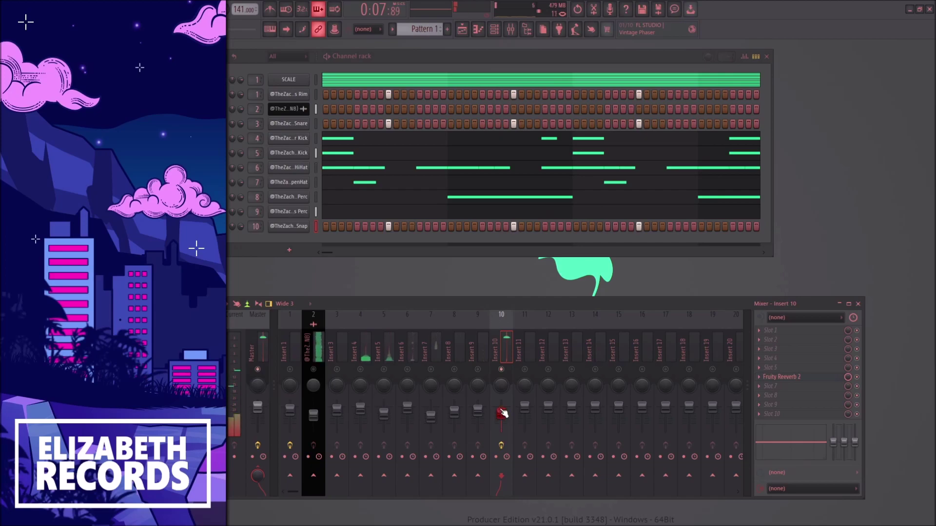
Split Pattern 1 by channel and delete the SCALE clip from Track 8 of the playlist.
right_click(405, 32)
left_click(490, 154)
left_click(462, 30)
key("space")
left_click_drag(525, 237, 411, 268)
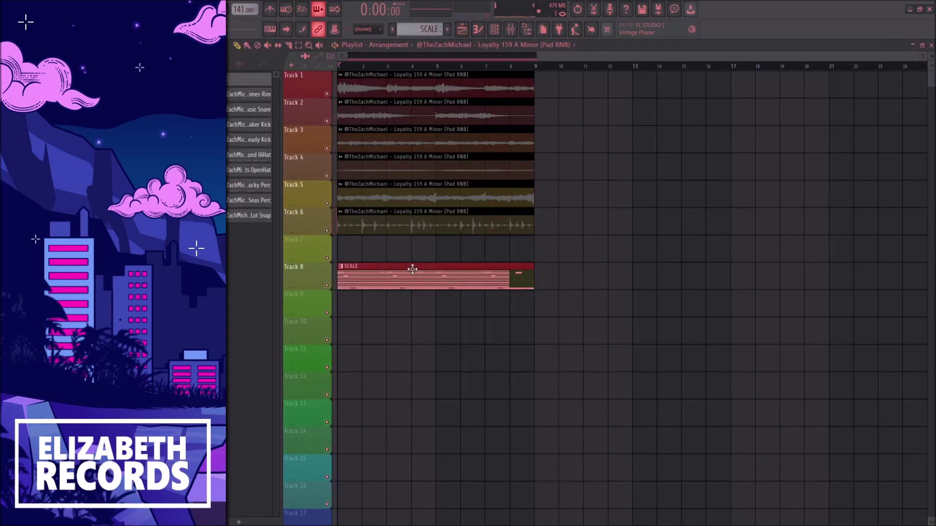
key("Delete")
Place the split drum patterns, from Good Times Rim to A Lot Snap, on Tracks 8–16 starting at bar 12.
left_click(250, 98)
left_click_drag(246, 217, 616, 277)
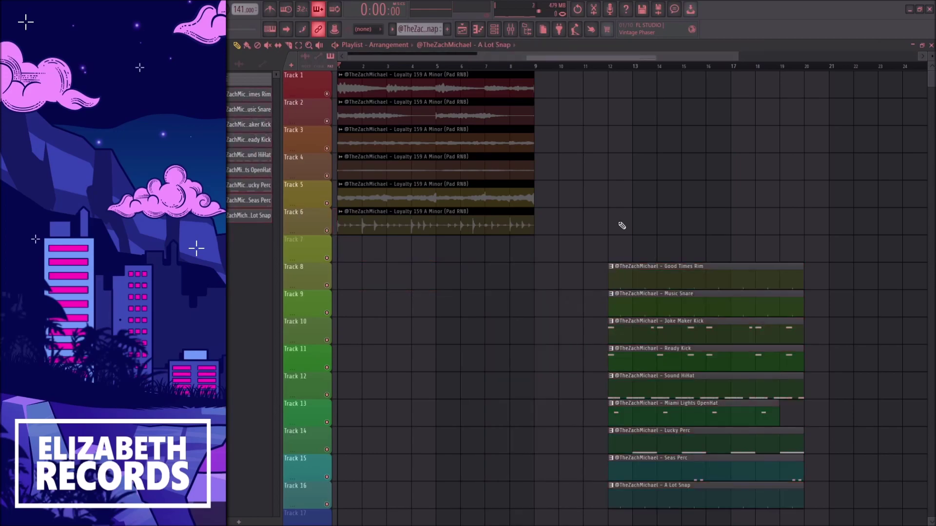
scroll(634, 228, "down", 2)
left_click_drag(930, 59, 930, 56)
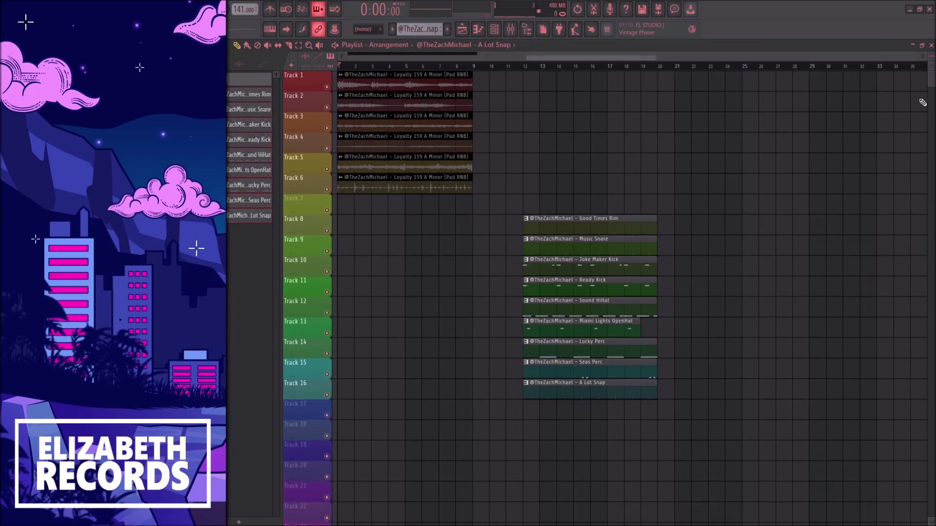
Move the Good Times Rim, Music Snare and A Lot Snap clips to bar 1 on Tracks 8, 9 and 10.
left_click_drag(615, 386, 423, 270)
left_click_drag(510, 249, 553, 227)
left_click_drag(553, 231, 369, 229)
left_click_drag(435, 267, 418, 266)
left_click(503, 224, "ctrl")
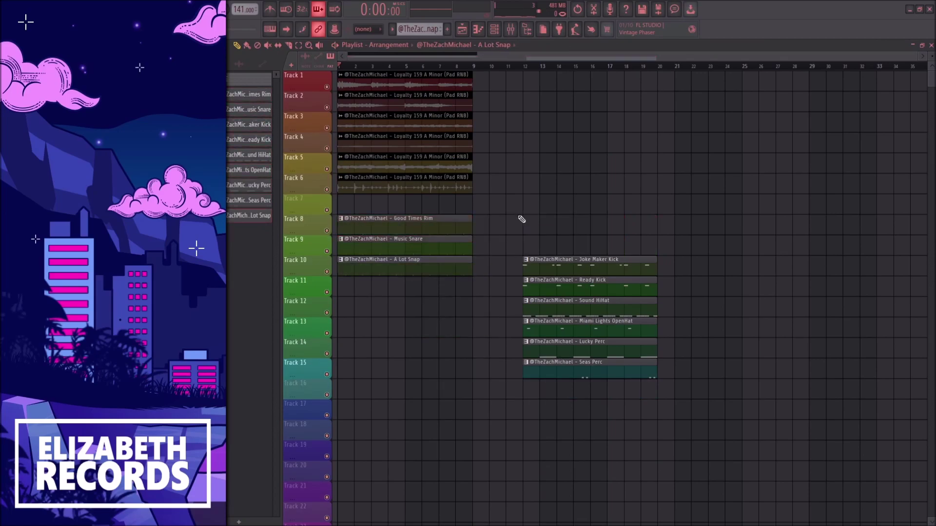
Move the remaining kick, hi-hat and percussion clips to bar 1 on Tracks 11–16, and repeat the whole eight-bar section up to bar 81.
left_click_drag(574, 260, 389, 280)
left_click_drag(588, 299, 403, 320)
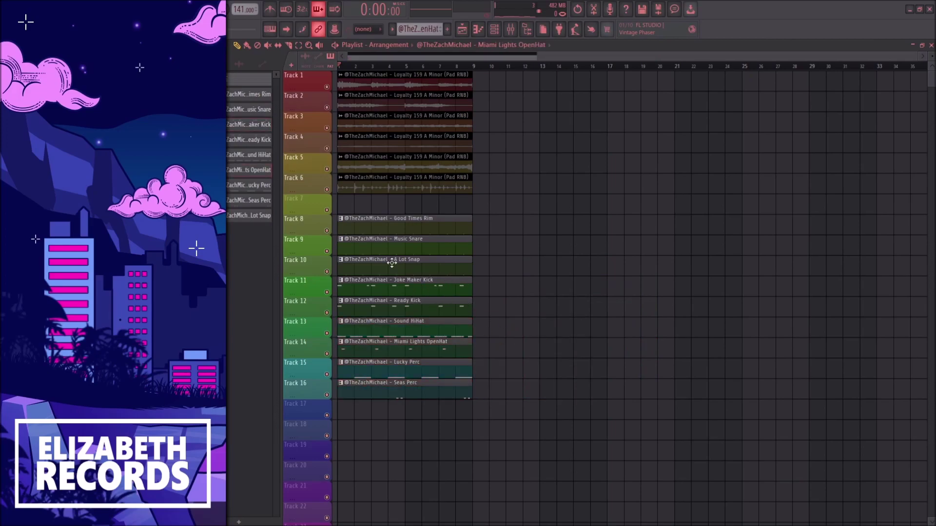
key("ctrl+a")
key("ctrl+b")
key("ctrl+b")
key("ctrl+b")
key("ctrl+b")
key("ctrl+b")
key("ctrl+b")
key("ctrl+b")
key("ctrl+b")
key("ctrl+b")
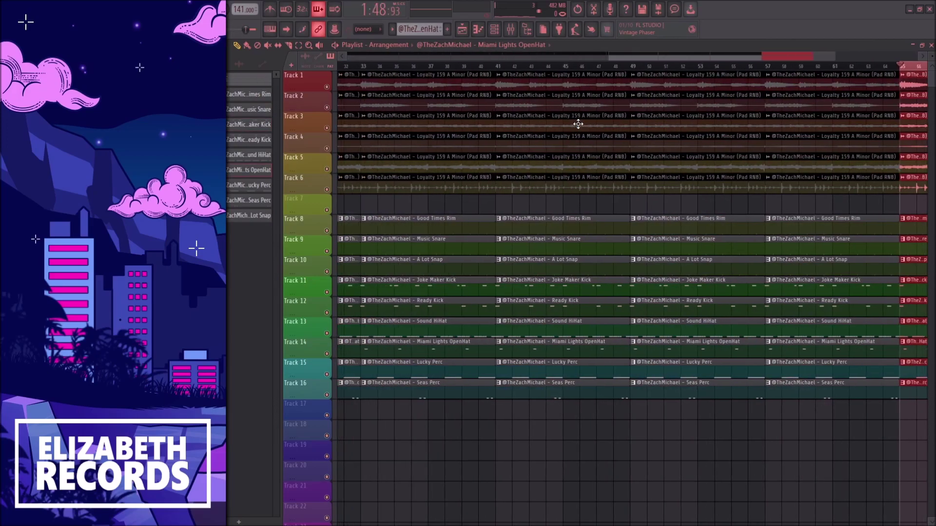
key("ctrl+d")
scroll(748, 72, "down", 5)
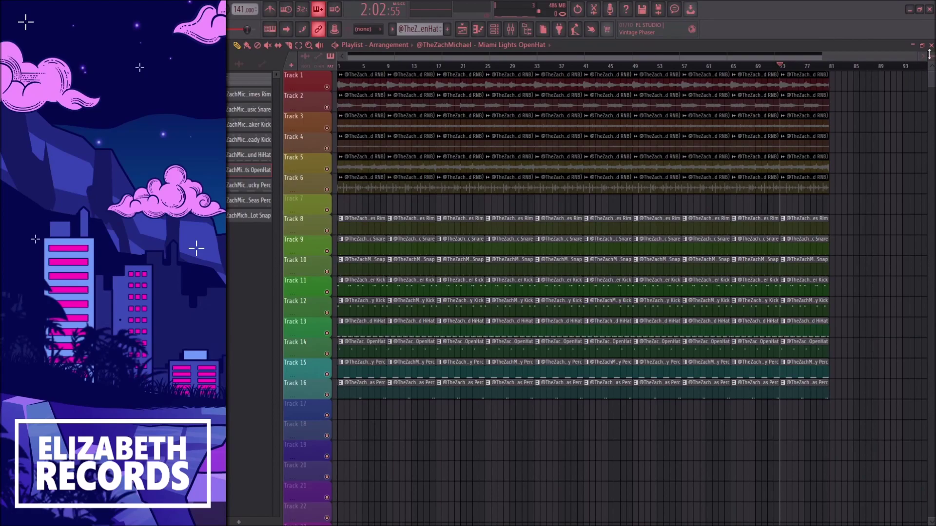
scroll(928, 54, "down", 3)
scroll(853, 163, "up", 2)
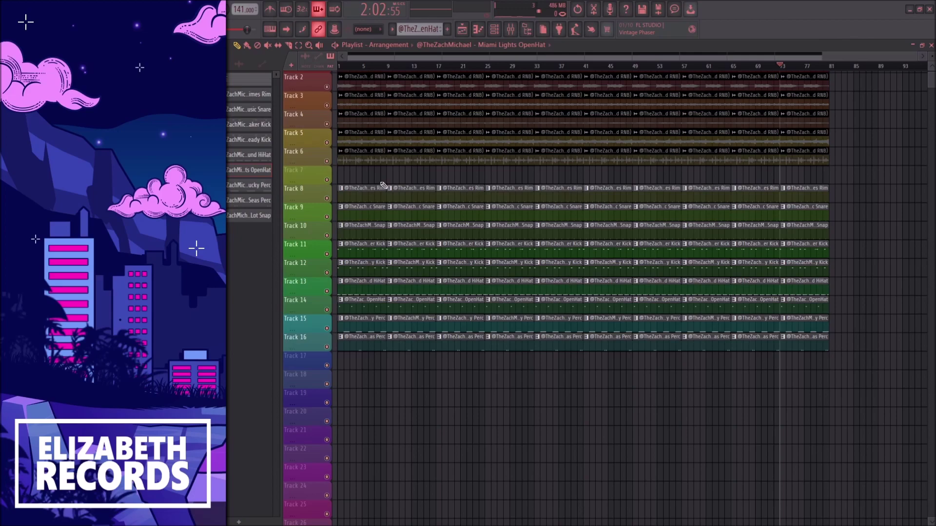
Delete the first drum clips on Tracks 8–16, the first melody clips on Tracks 3 and 4, and the bar 9 clip on Track 5.
left_click_drag(366, 333, 360, 201)
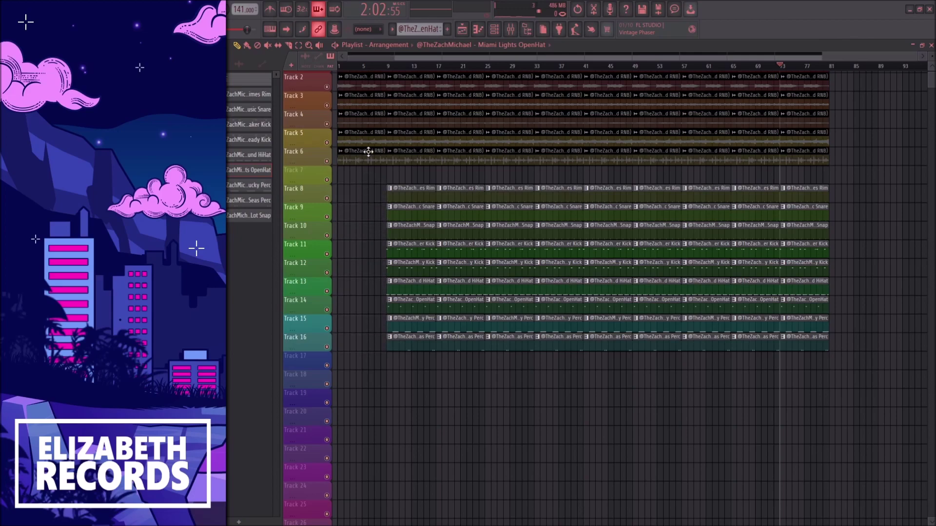
scroll(367, 147, "up", 1)
right_click(354, 121)
left_click_drag(396, 152, 348, 151)
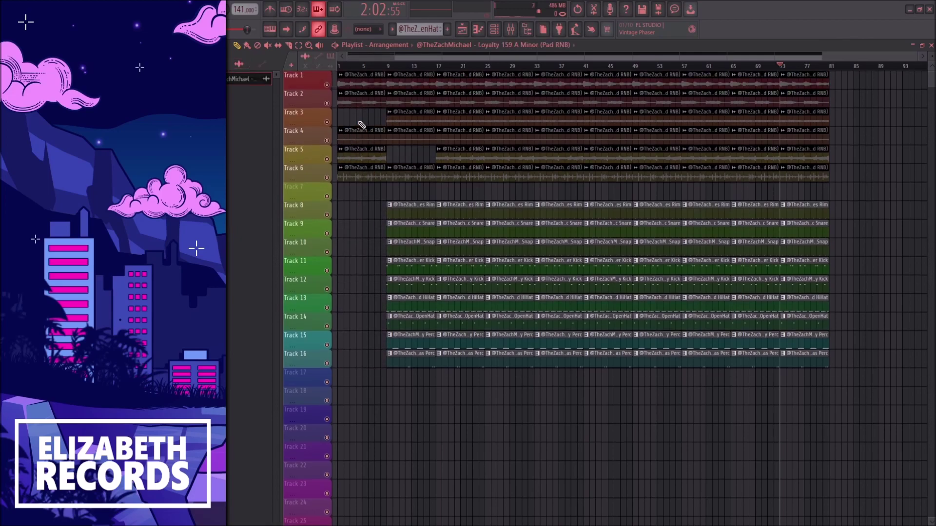
Select all clips and shift them four bars earlier, cutting the intro down to four bars.
left_click_drag(358, 195, 865, 406)
left_click_drag(371, 85, 345, 85)
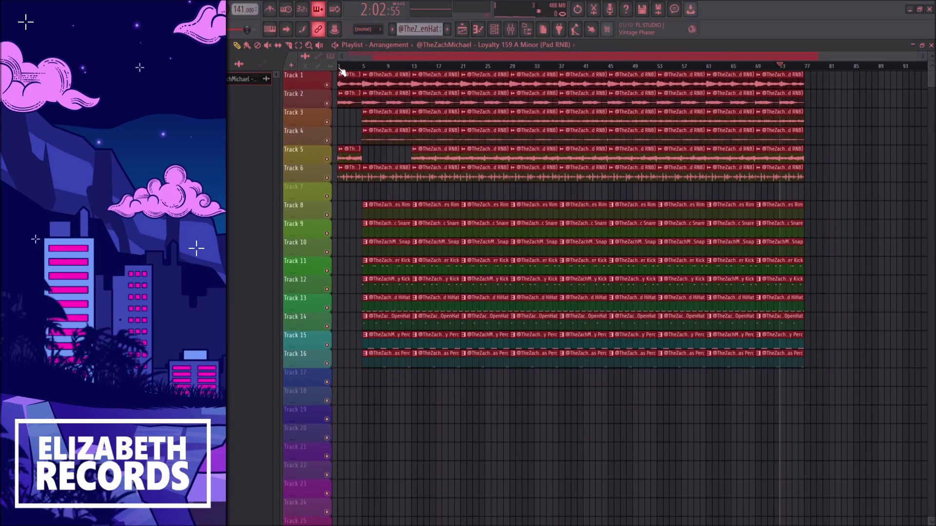
left_click(340, 68, "ctrl")
Play from the start, place the producer tag sample on Track 7 just before bar 3, and route it to Insert 11.
scroll(351, 71, "up", 5)
key("space")
left_click_drag(161, 210, 379, 193)
scroll(378, 194, "up", 5)
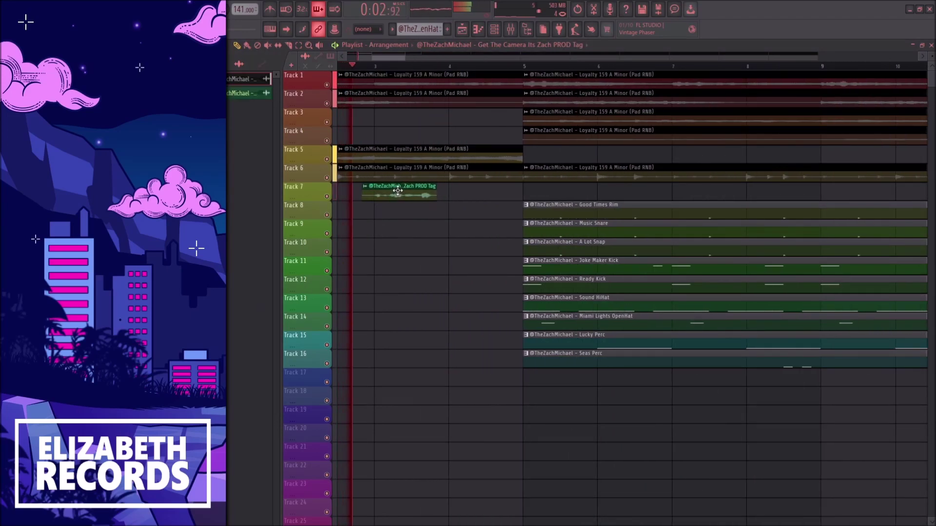
double_click(408, 195)
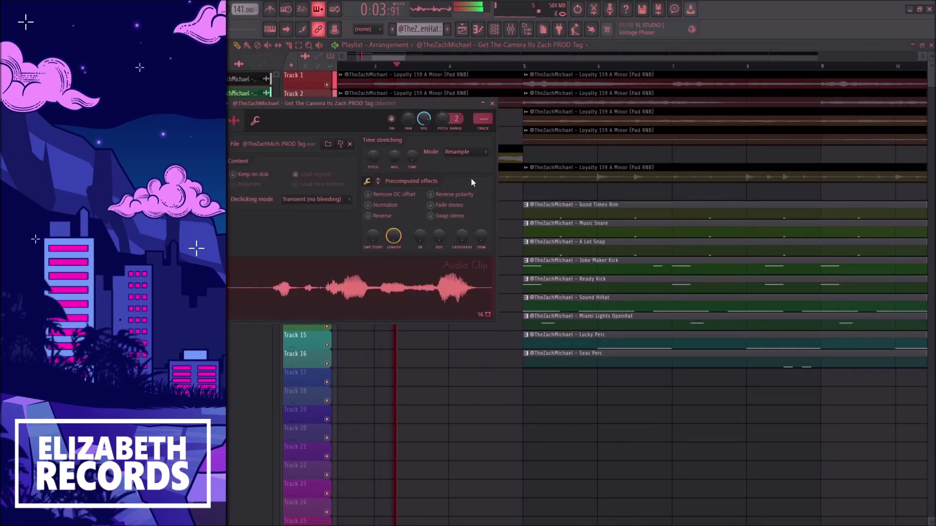
left_click(484, 130)
left_click(492, 104)
key("F9")
Delete the drum clips in bars 5–12 on Tracks 8–16 and place an A Lot Snap clip at bar 5 on Track 10.
scroll(512, 136, "down", 5)
right_click(502, 211)
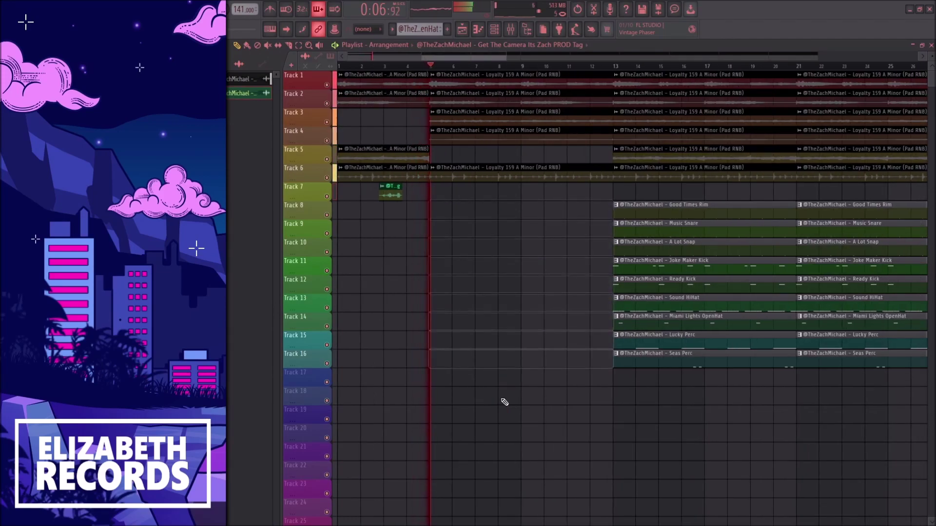
left_click(619, 244)
left_click(439, 243)
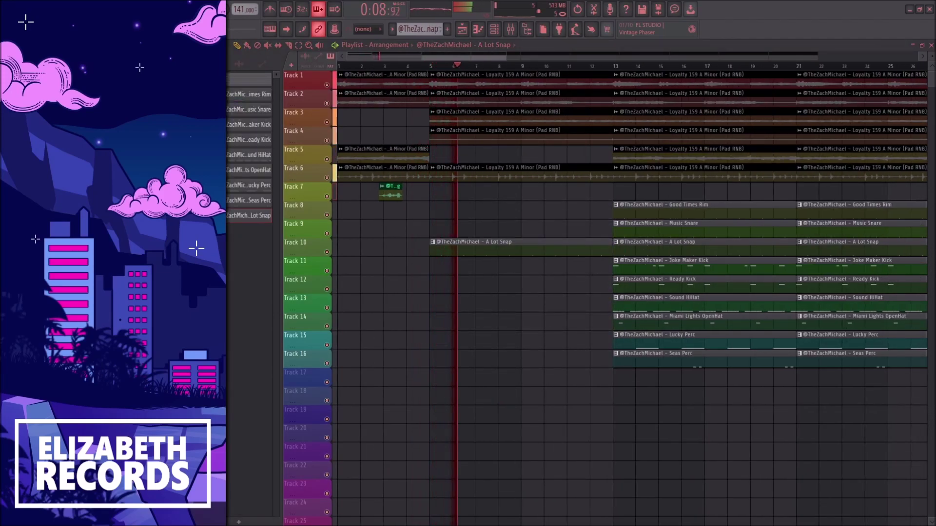
Add the Tsunami Dropper sample at bar 5 on Track 7, lower its volume and route it to Insert 12.
left_click_drag(122, 243, 452, 196)
double_click(465, 195)
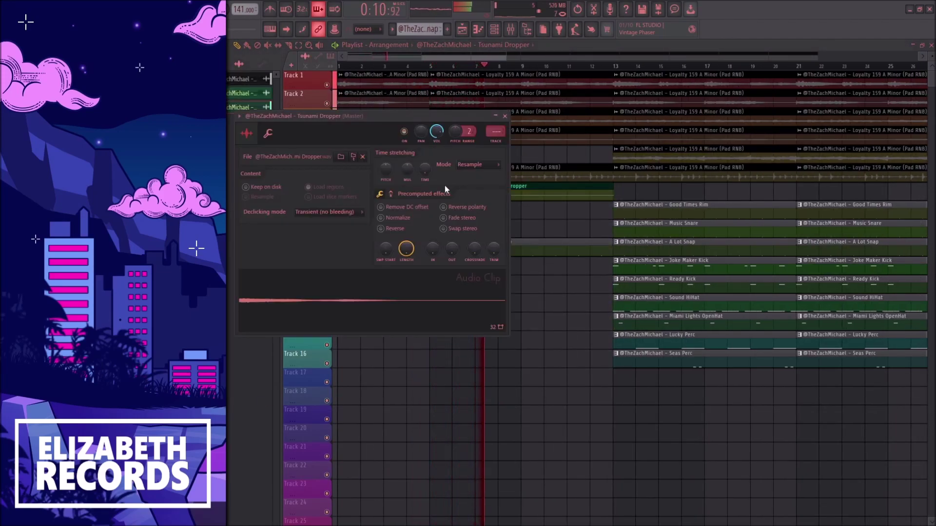
left_click(472, 168)
left_click_drag(435, 134, 436, 149)
key("ctrl+l")
left_click(505, 116)
key("F9")
Shorten the Track 6 melody clip and the A Lot Snap clip starting at bar 5 so both end at bar 11.
left_click(600, 169)
left_click_drag(608, 169, 566, 165)
scroll(575, 163, "down", 2)
left_click_drag(539, 240, 511, 238)
Delete the A Lot Snap and Track 6 clips in bars 13–28, the Track 3 clip at bar 13 and the Track 2 clip at bar 21.
scroll(520, 241, "down", 4)
right_click(491, 246)
right_click(527, 248)
right_click(485, 175)
right_click(519, 169)
right_click(481, 120)
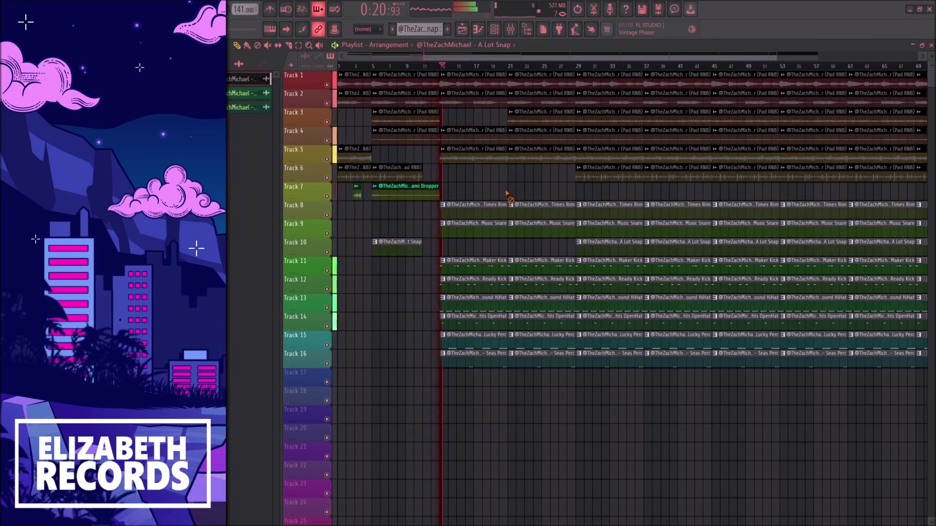
scroll(501, 182, "down", 1)
right_click(516, 100)
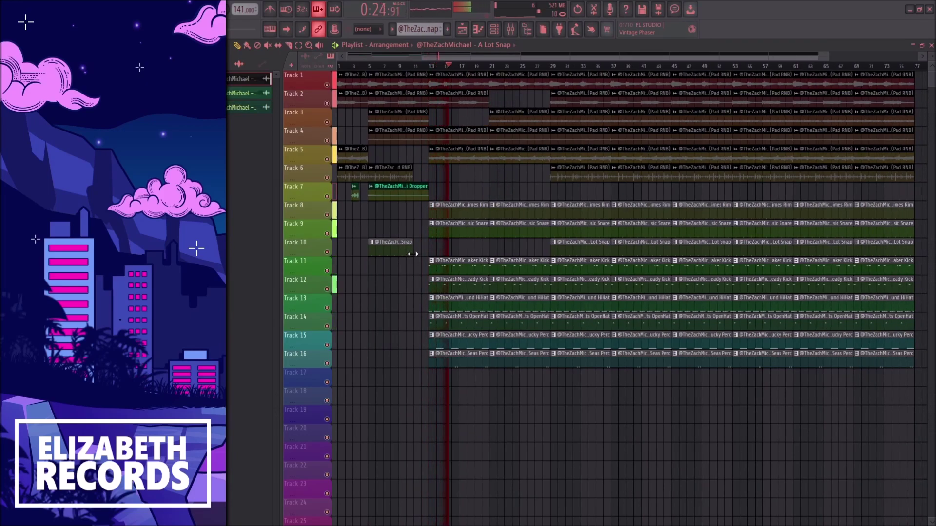
Trim the starts of the bar 21 Lucky Perc and Seas Perc clips so they begin at bar 25.
scroll(414, 254, "up", 3)
left_click_drag(587, 380, 615, 347)
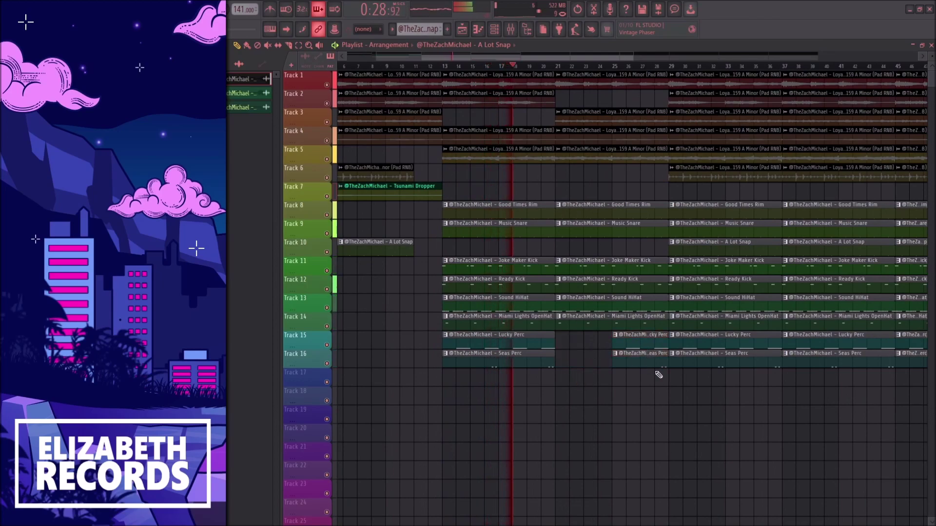
Delete the Sound HiHat, Lucky Perc, Seas Perc, A Lot Snap and Music Snare clips at bar 29.
scroll(647, 389, "down", 3)
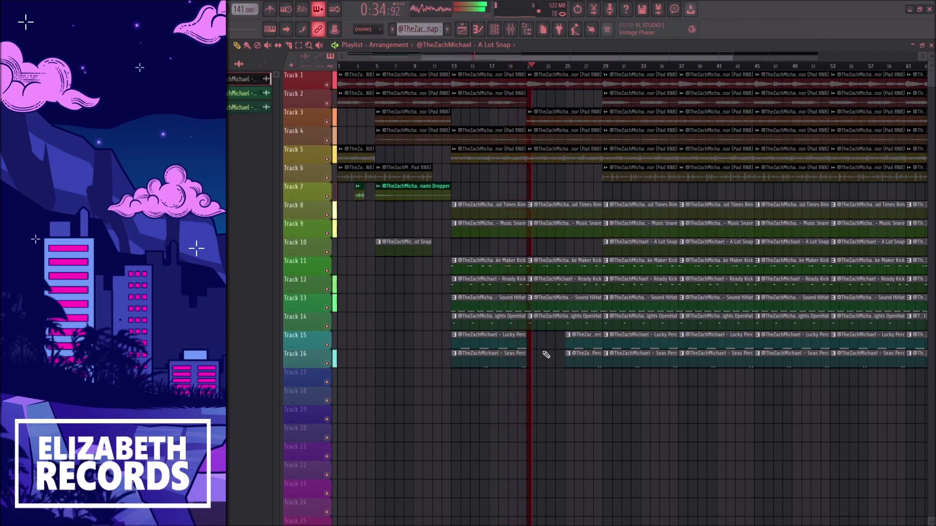
right_click(639, 303)
right_click(647, 342)
right_click(649, 356)
scroll(652, 245, "up", 2)
right_click(652, 245)
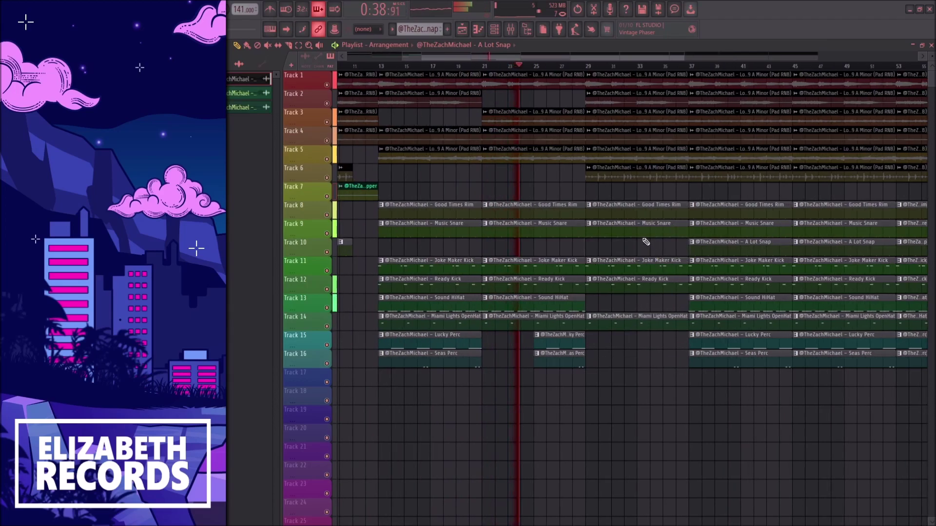
right_click(639, 229)
Make the Good Times Rim clip at bar 29 a unique pattern and check its notes in the piano roll.
scroll(639, 234, "down", 2)
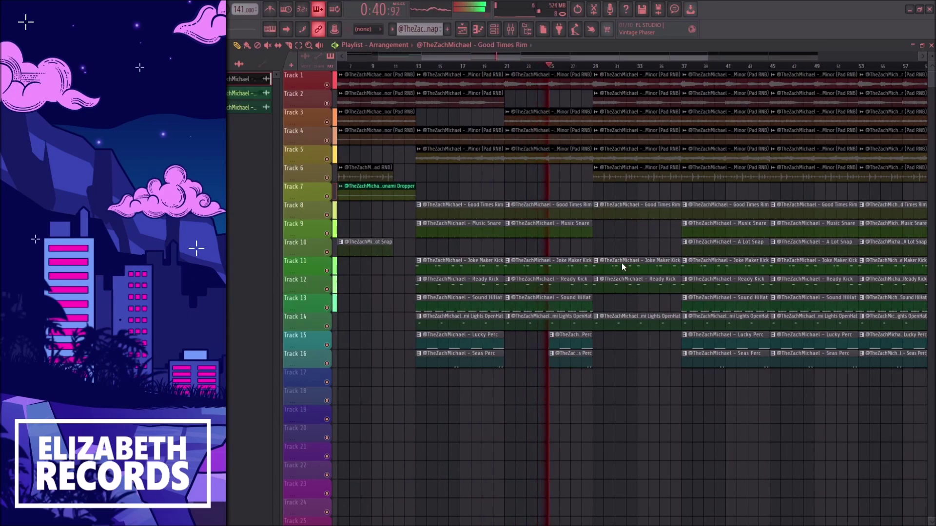
double_click(622, 209)
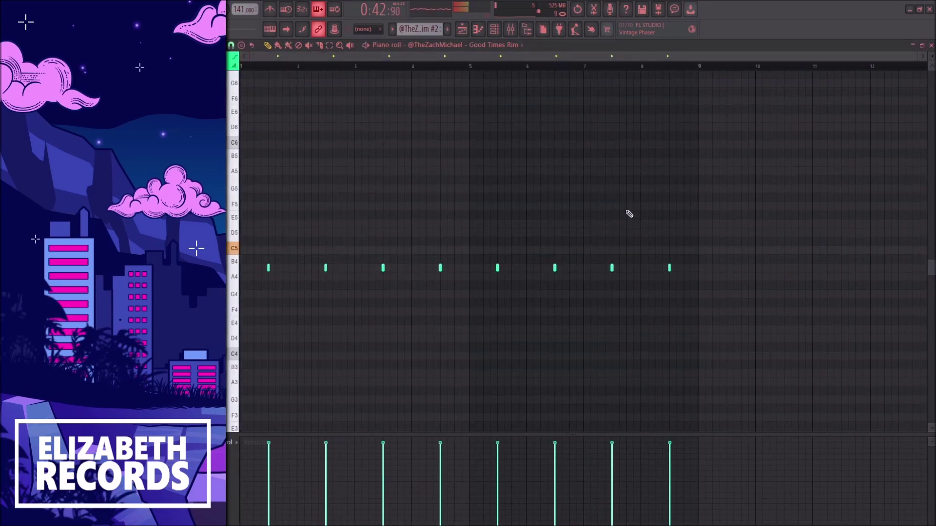
key("F5")
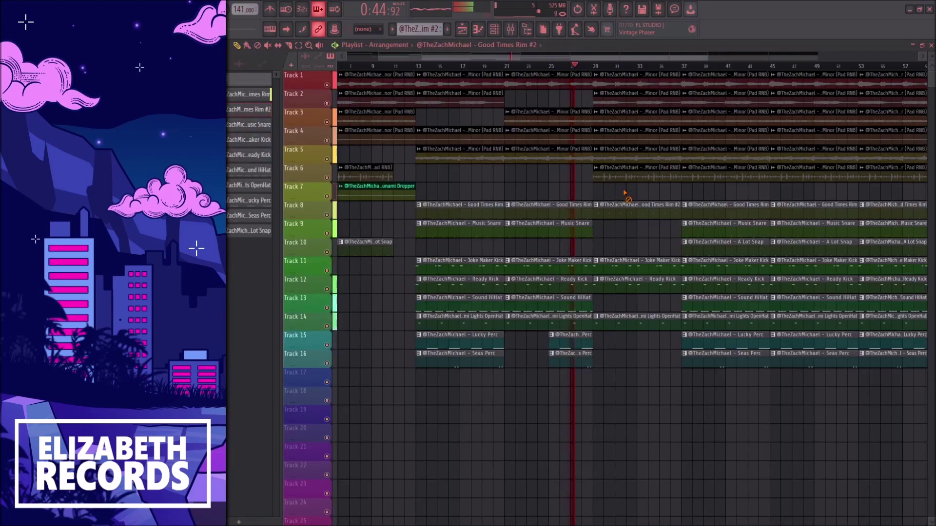
Delete the melody clips at bar 29 on Tracks 3, 4 and 5.
scroll(614, 190, "down", 2)
right_click(554, 153)
right_click(546, 135)
right_click(543, 122)
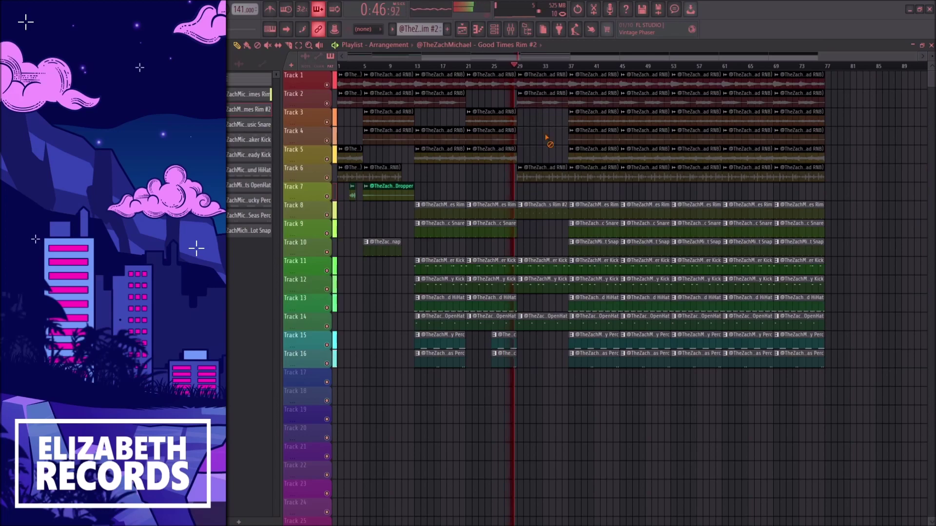
scroll(543, 241, "up", 3)
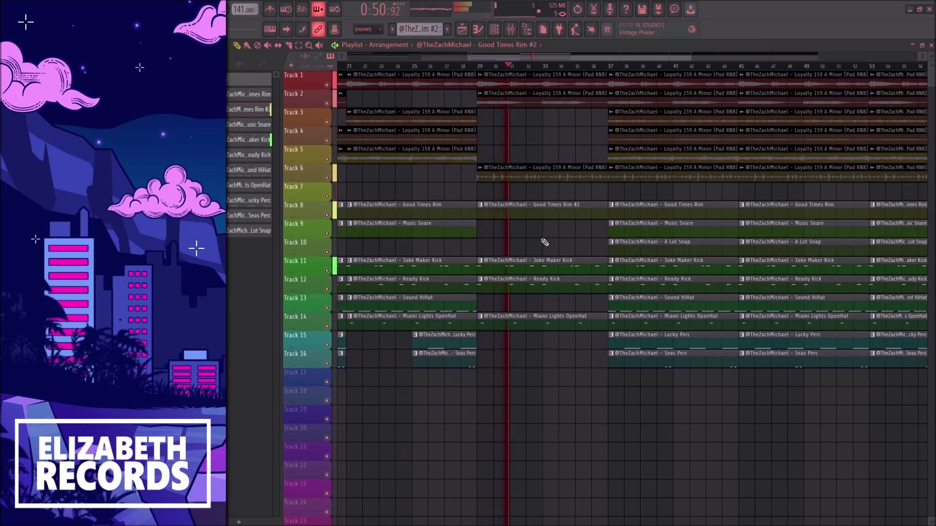
At bar 37, delete the A Lot Snap, both kick and OpenHat clips, and shorten the Good Times Rim and Music Snare clips to end at bar 43.
scroll(544, 243, "down", 2)
right_click(626, 323)
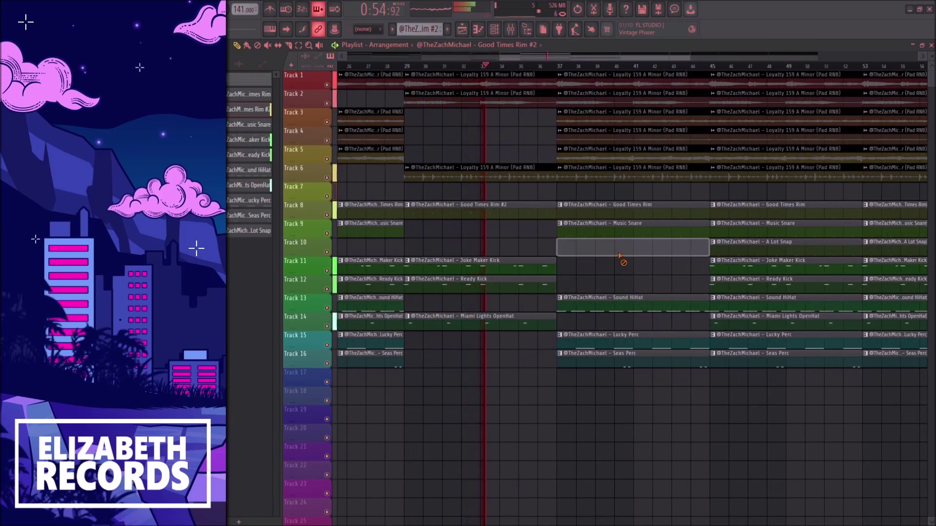
scroll(623, 262, "down", 1)
left_click(624, 205)
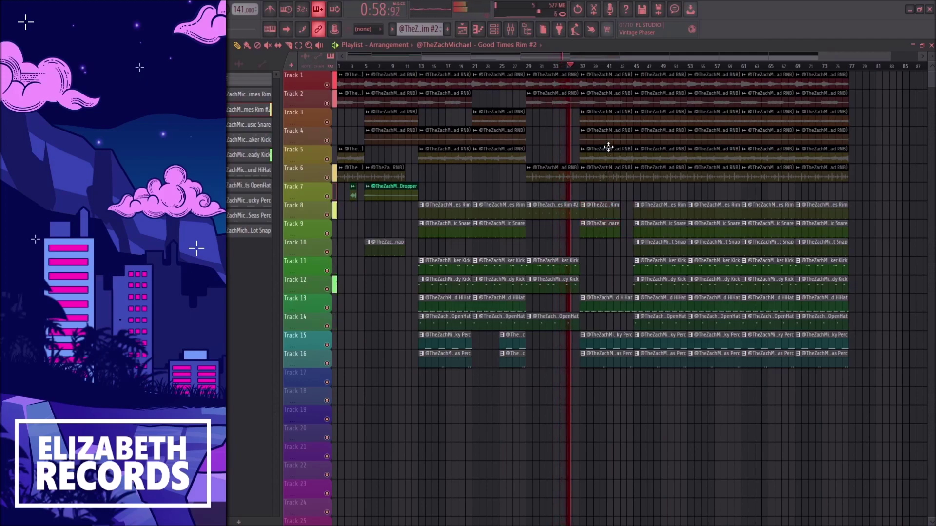
Delete the bar 37 melody clips on Tracks 3 and 4 and every clip from bar 45 onward.
left_click_drag(641, 73, 858, 401)
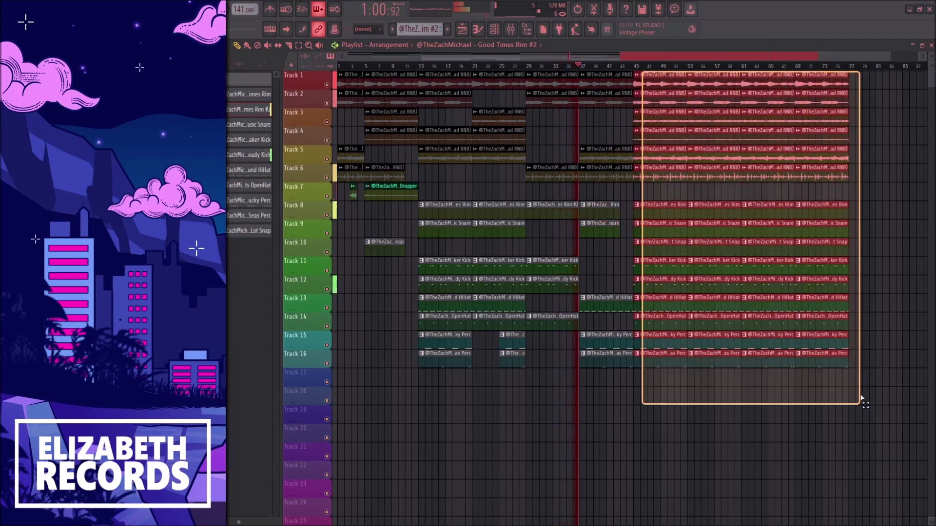
key("Delete")
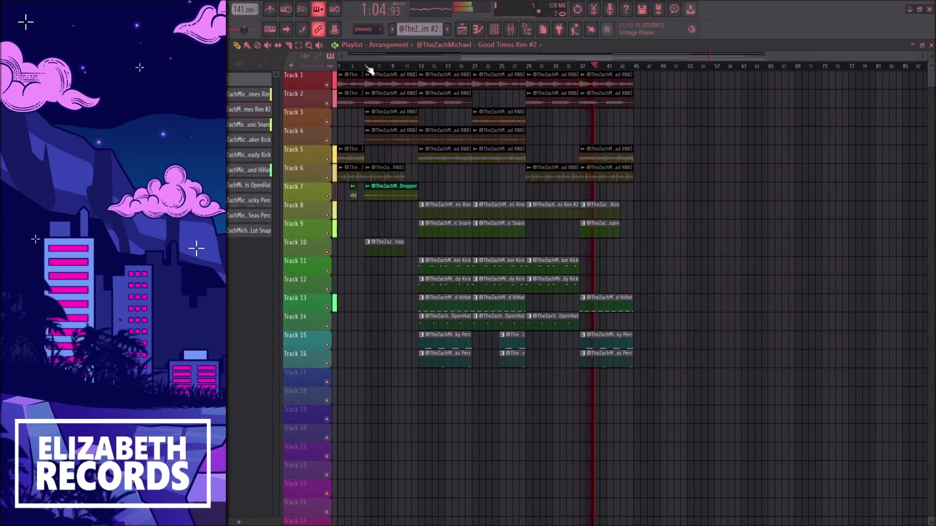
Repeat the bars 5–44 section twice, and remove everything from bar 117 onward plus the kick and OpenHat clips at bar 109.
left_click_drag(366, 69, 636, 86)
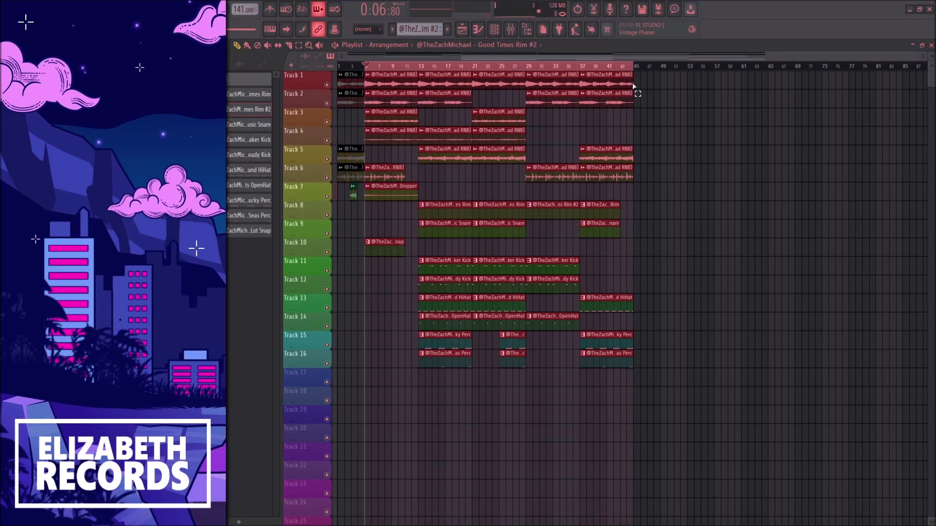
key("ctrl+b")
key("ctrl+b")
double_click(746, 68)
left_click_drag(799, 210, 839, 74)
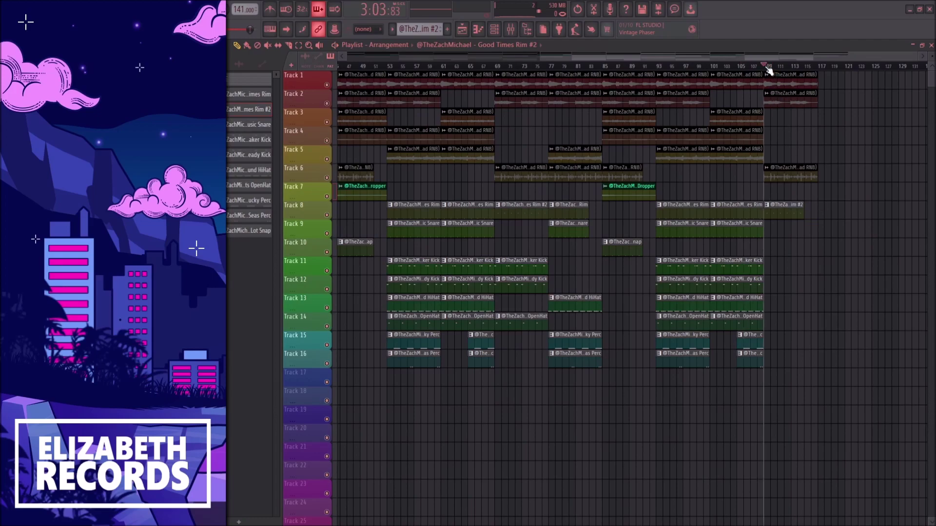
Create a Master volume automation clip over bars 109–116 on Track 7 and curve it downward as a fade-out.
left_click_drag(768, 68, 817, 70)
left_click(510, 29)
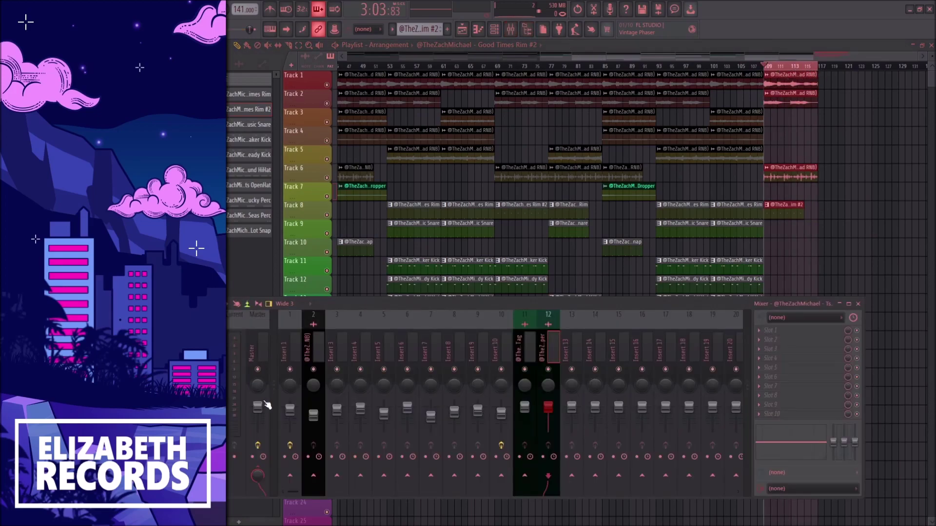
left_click(298, 426)
left_click_drag(817, 192, 819, 210)
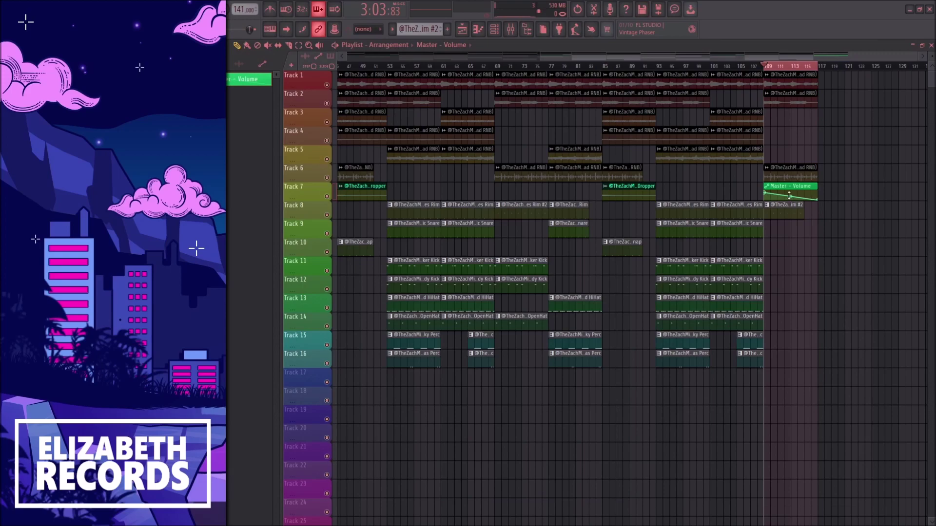
scroll(851, 142, "up", 3)
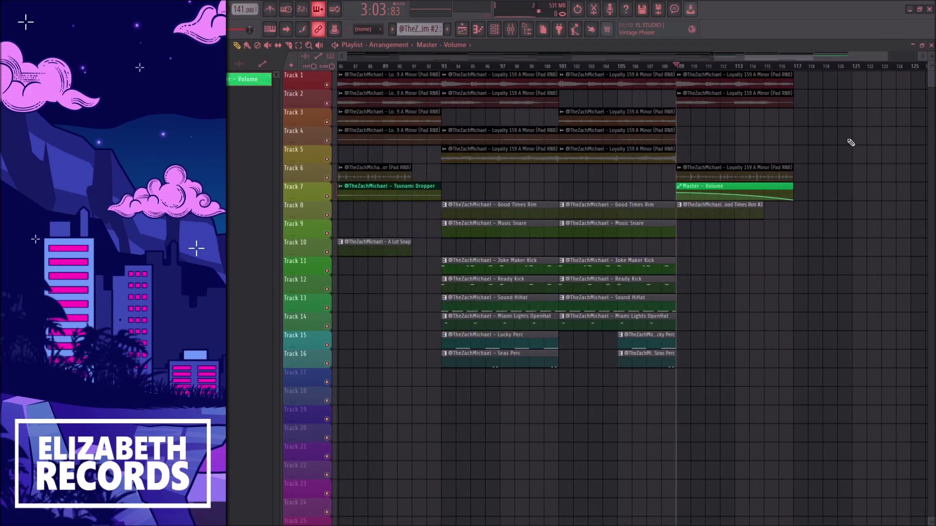
Play the arrangement from bar 93 to check the ending.
left_click(442, 66)
key("space")
scroll(521, 182, "down", 3)
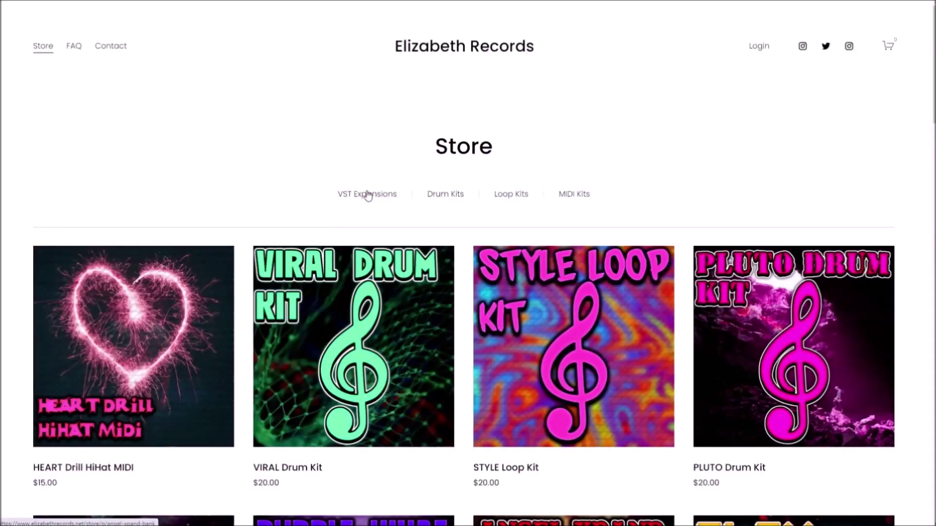
Switch to the Elizabeth Records web store and browse its VST Expansions, Drum Kits, Loop Kits and MIDI Kits categories.
left_click(366, 194)
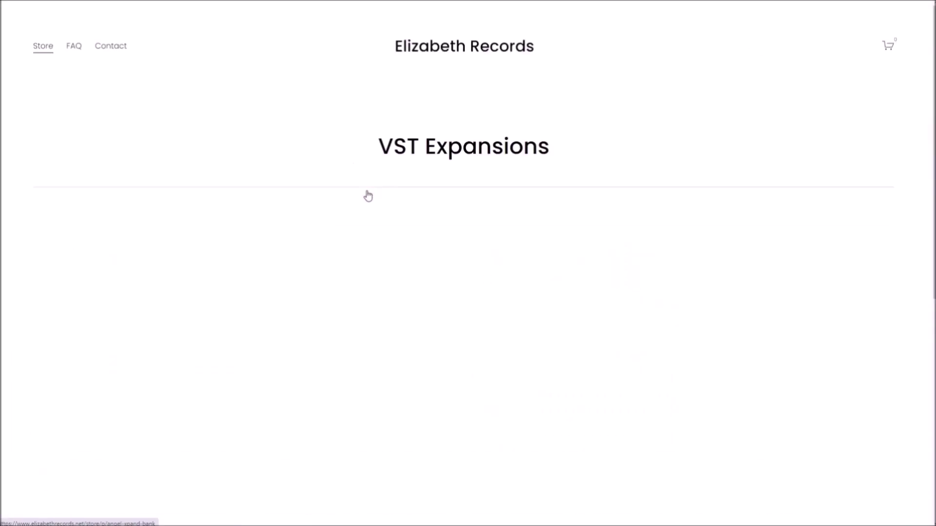
key("alt+Left")
left_click(444, 194)
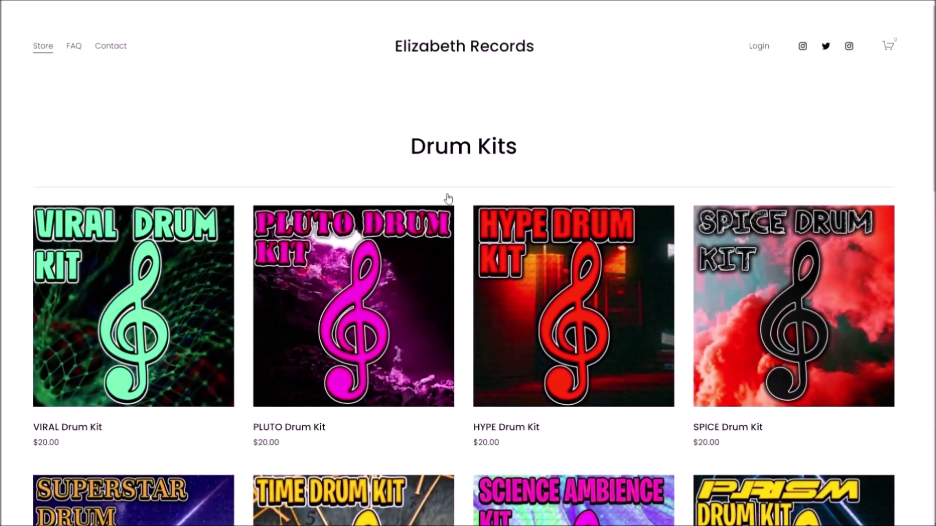
key("alt+Left")
left_click(511, 195)
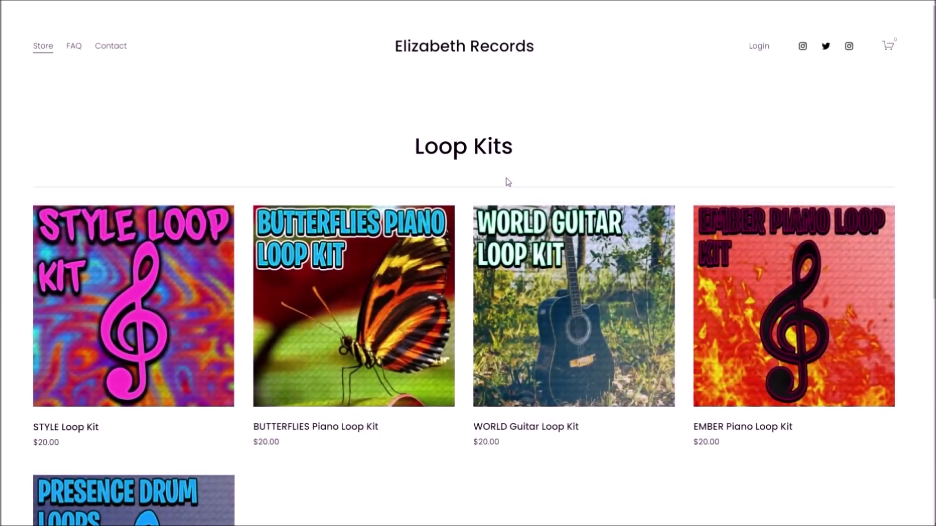
key("alt+Left")
left_click(575, 194)
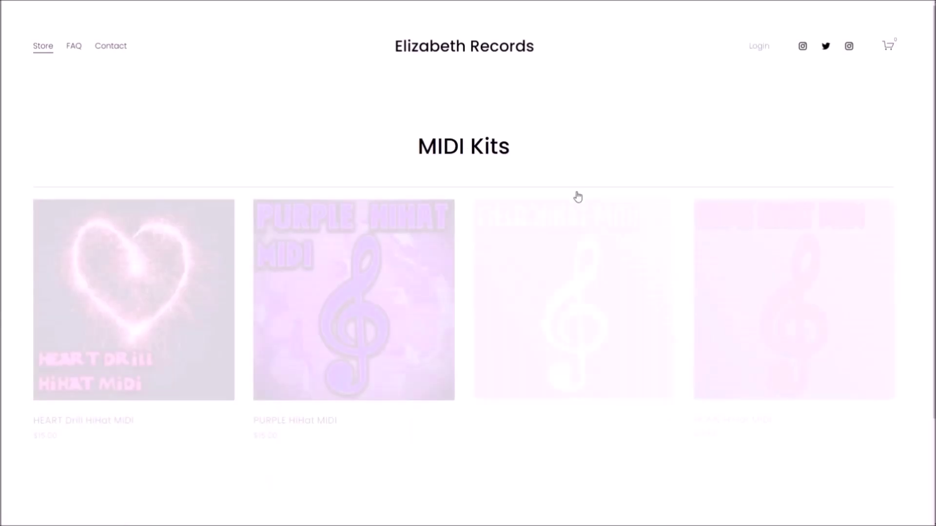